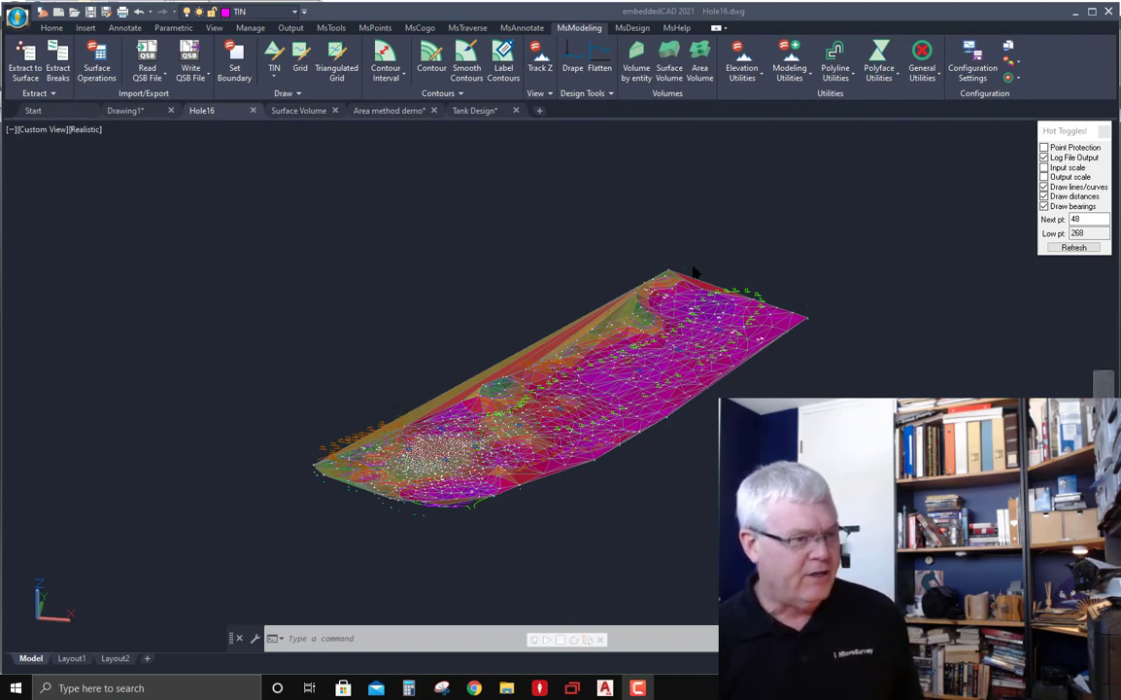
Select the TIN surface in the Hole16 drawing and inspect its triangulation up close
left_click(552, 437)
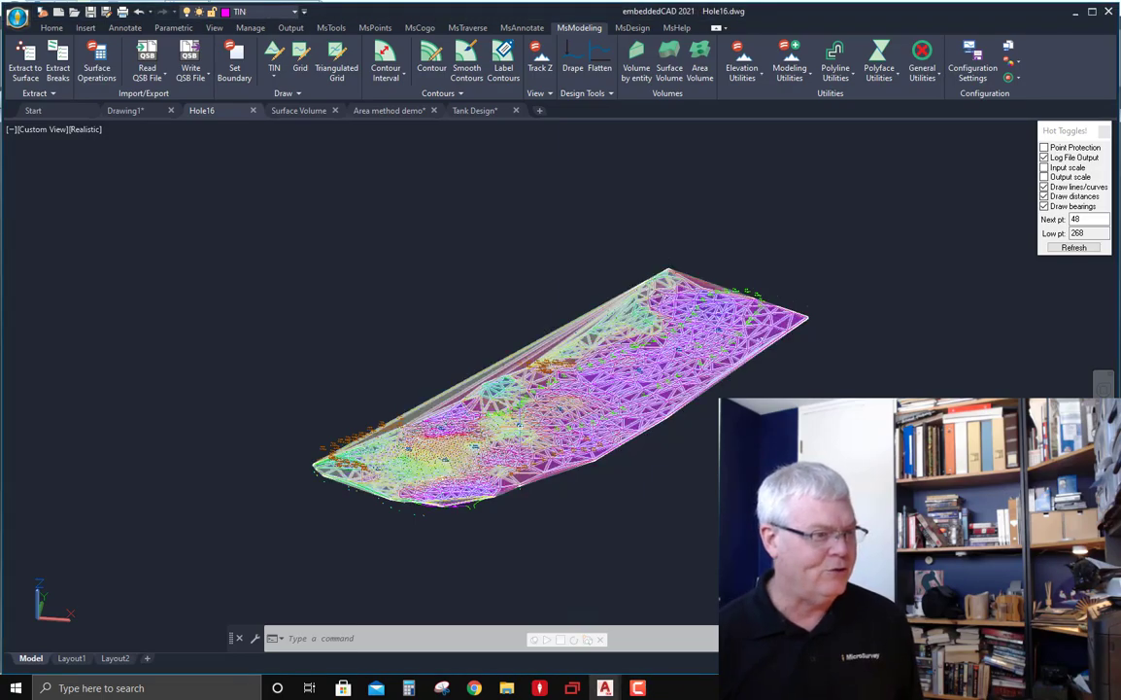
scroll(532, 387, "up", 5)
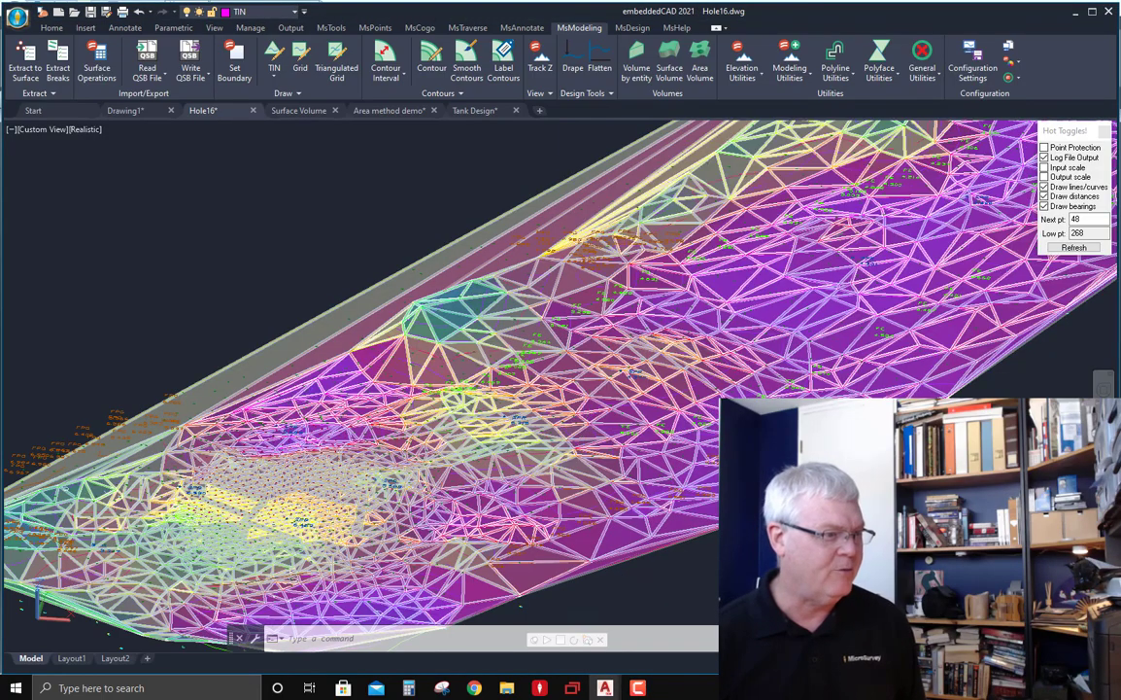
scroll(575, 329, "down", 5)
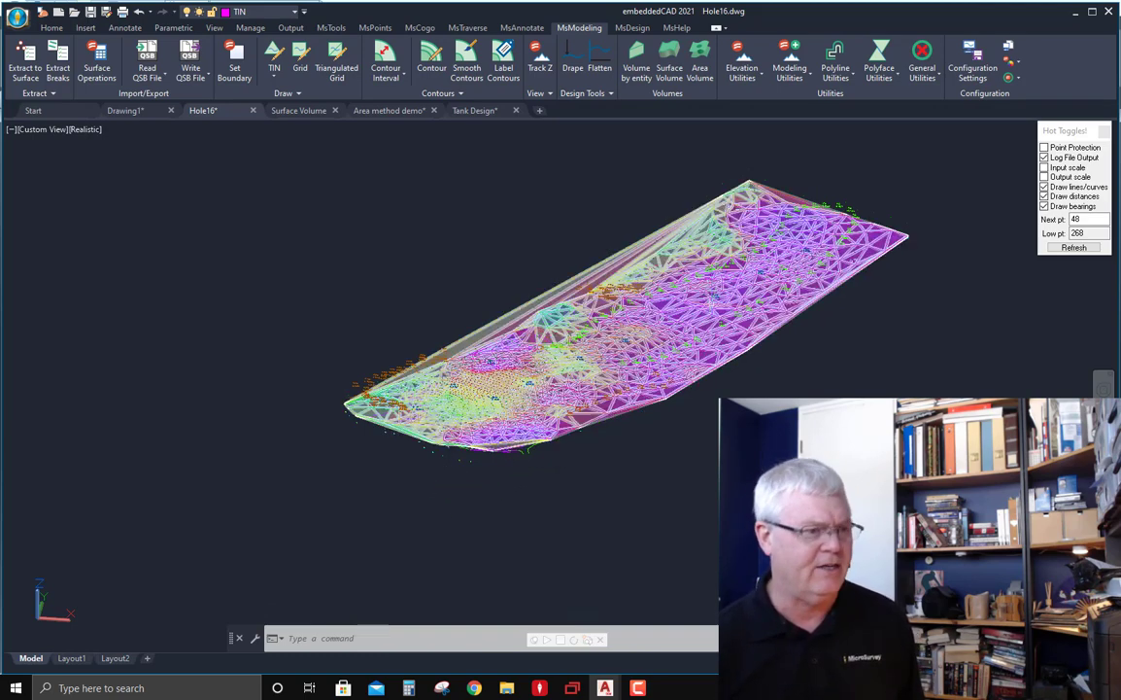
mouse_move(712, 303)
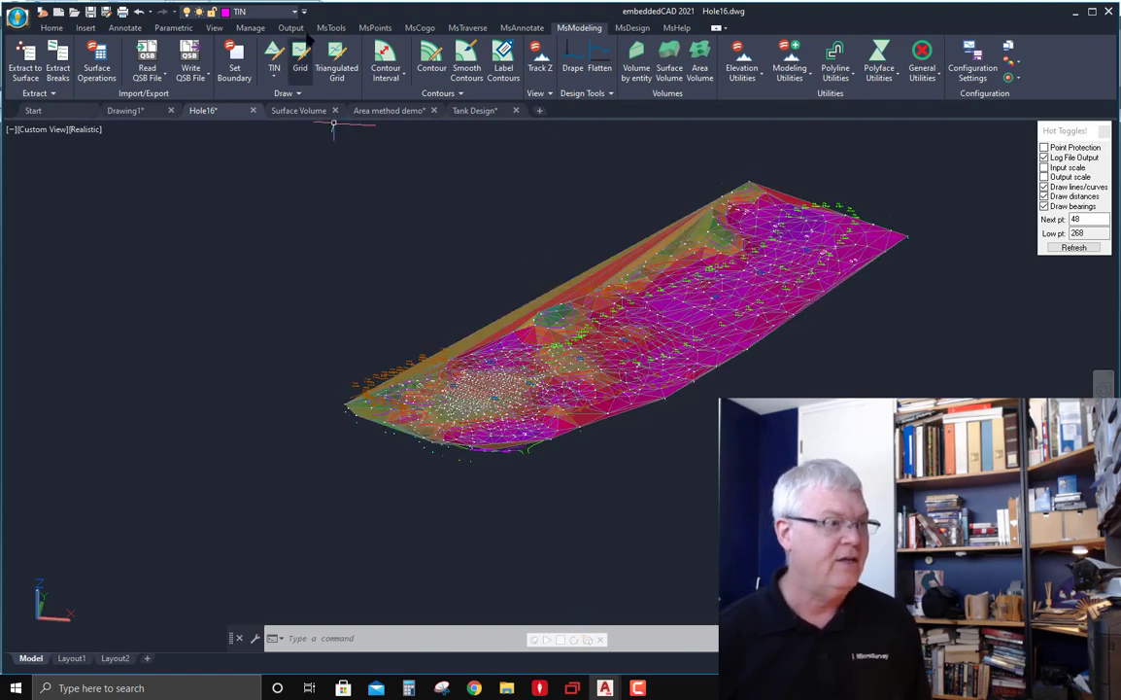
Try to freeze the TIN layer while it is the current layer
left_click(295, 11)
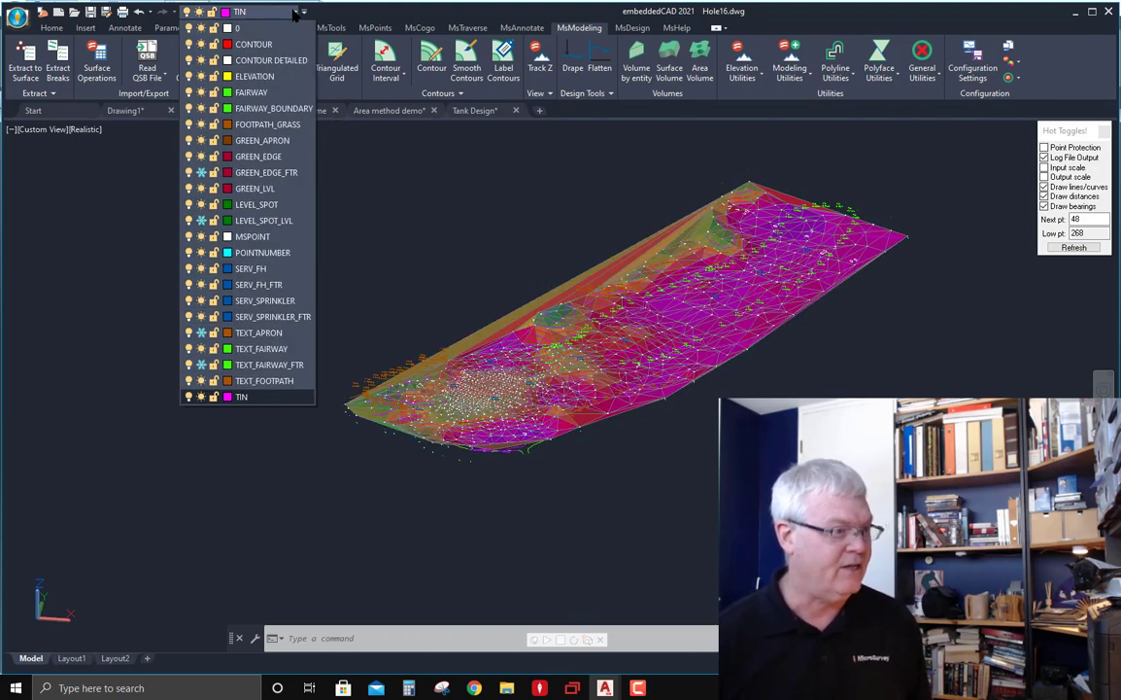
left_click(201, 396)
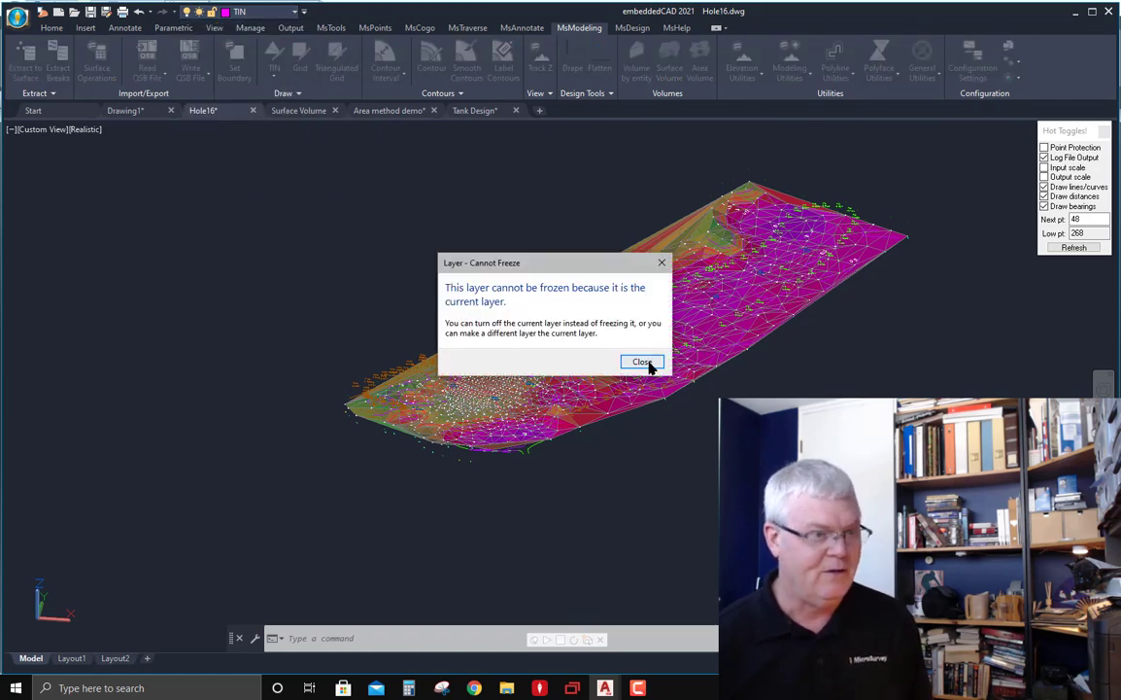
left_click(645, 363)
Make layer 0 current and freeze the TIN layer so only the points and contours stay displayed
left_click(295, 12)
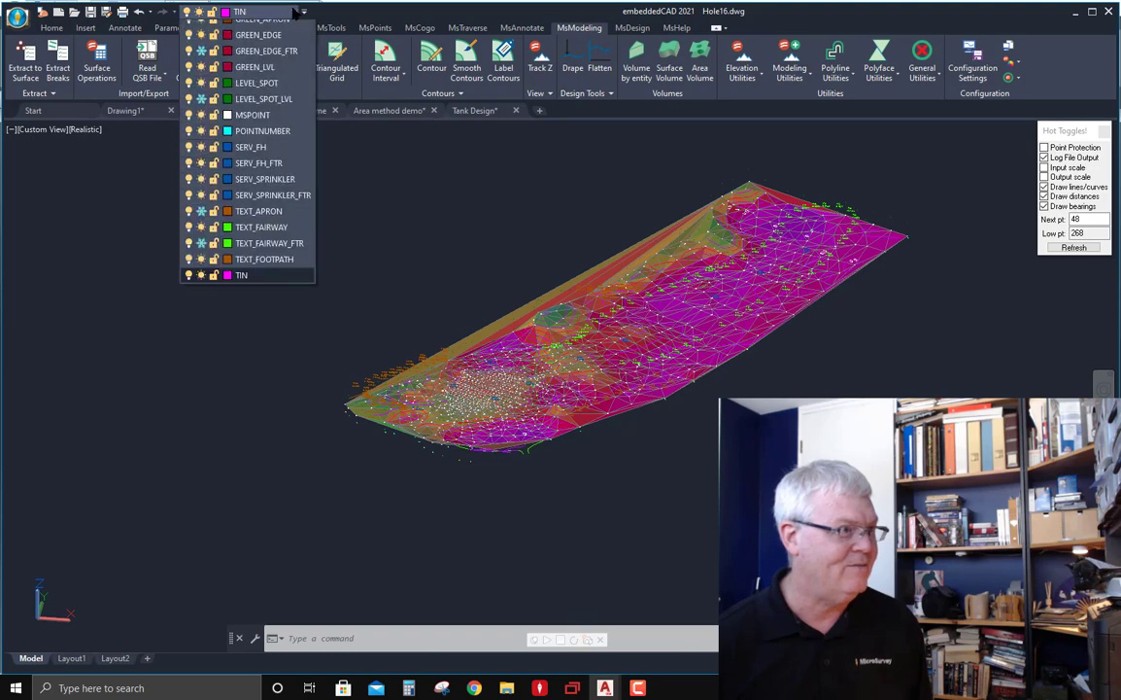
left_click(242, 28)
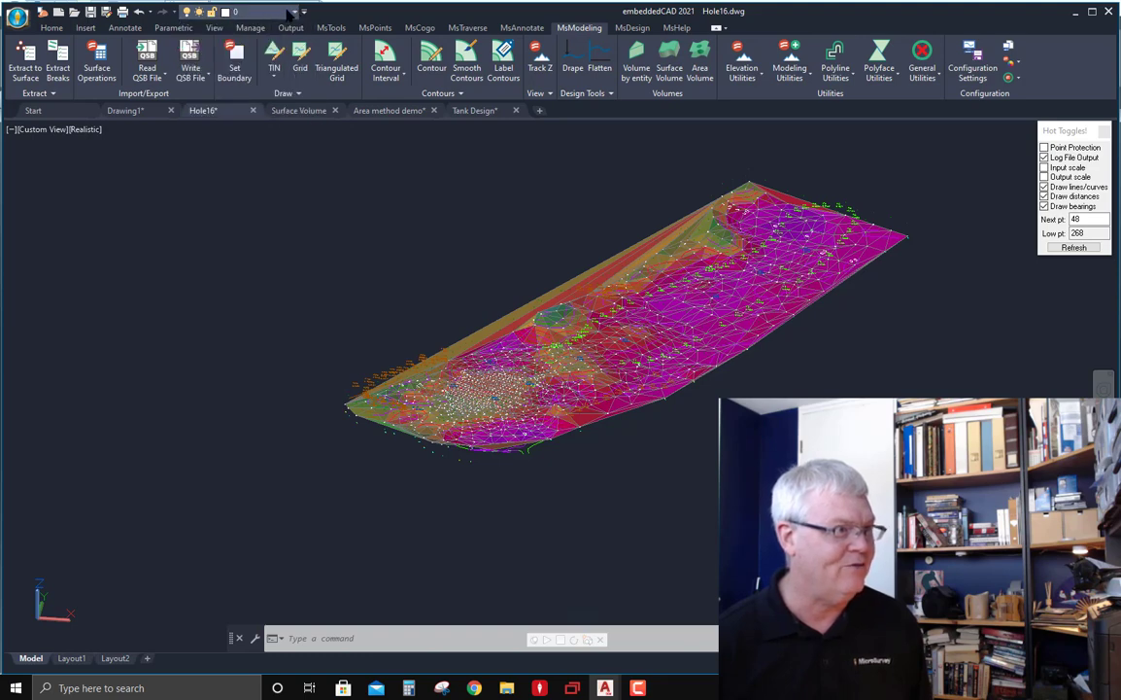
left_click(290, 14)
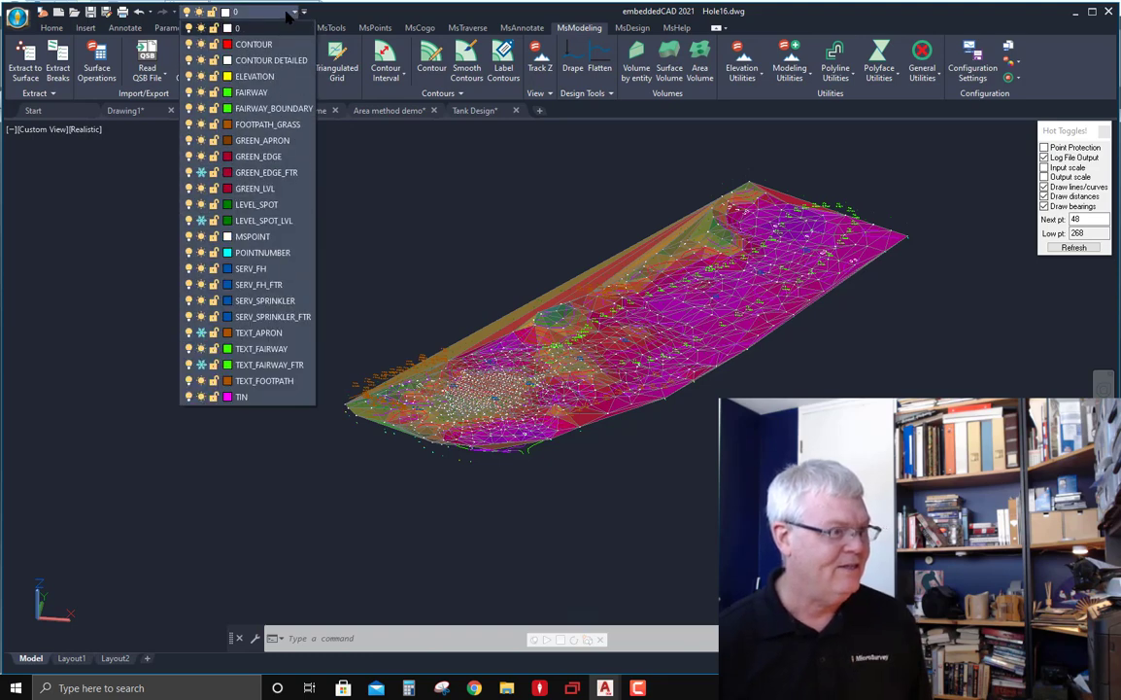
left_click(201, 396)
left_click(471, 260)
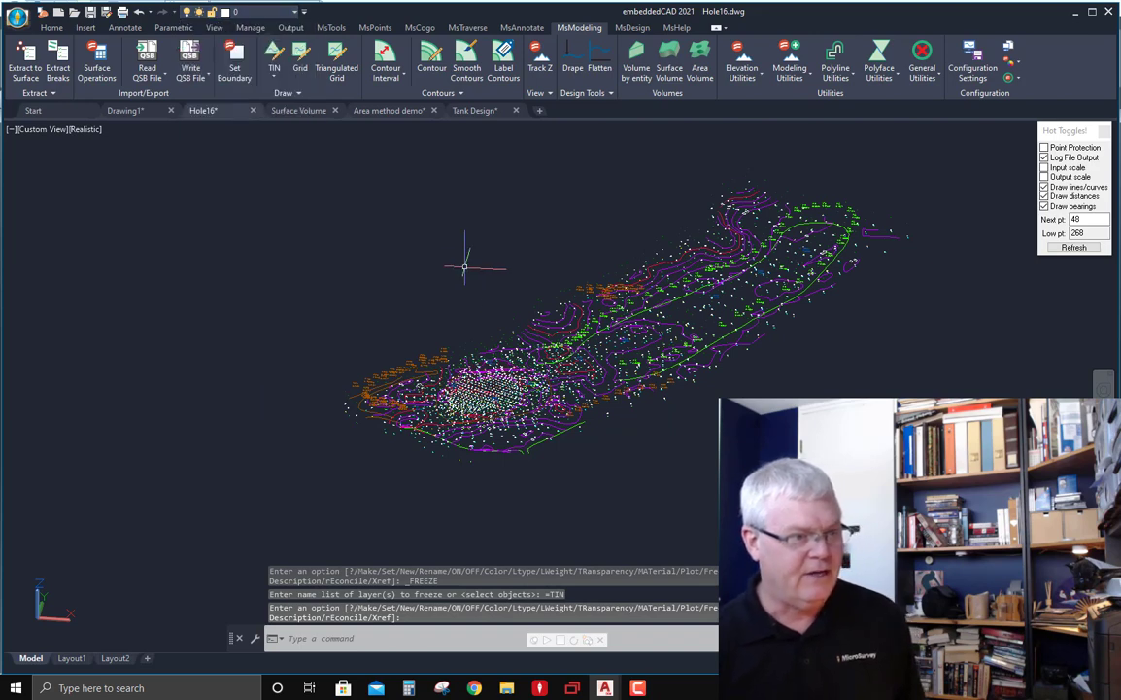
Review the drawing's stored surfaces in Surface Management and close it without running an operation
scroll(531, 377, "up", 1)
scroll(480, 445, "up", 1)
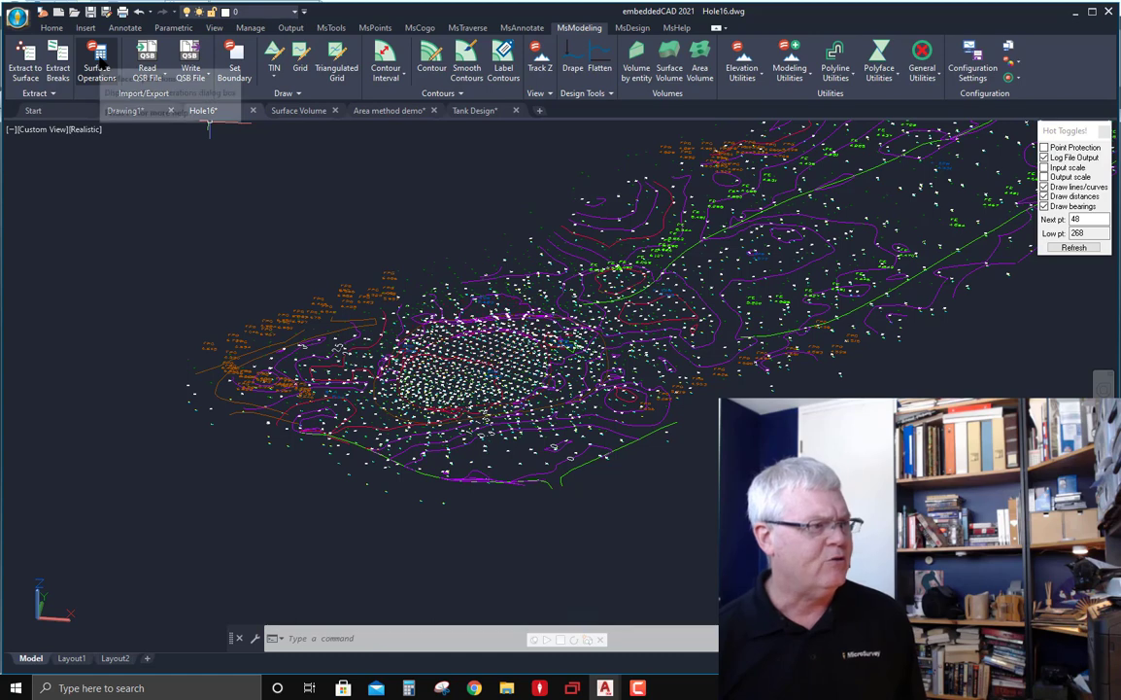
left_click(98, 60)
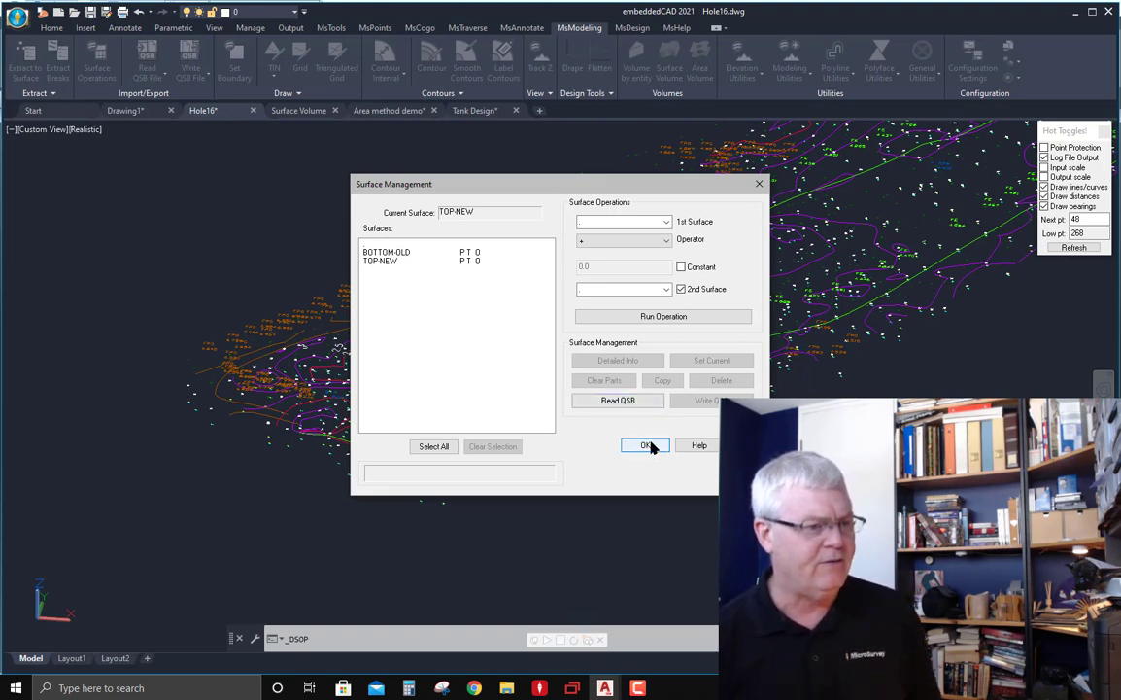
left_click(647, 446)
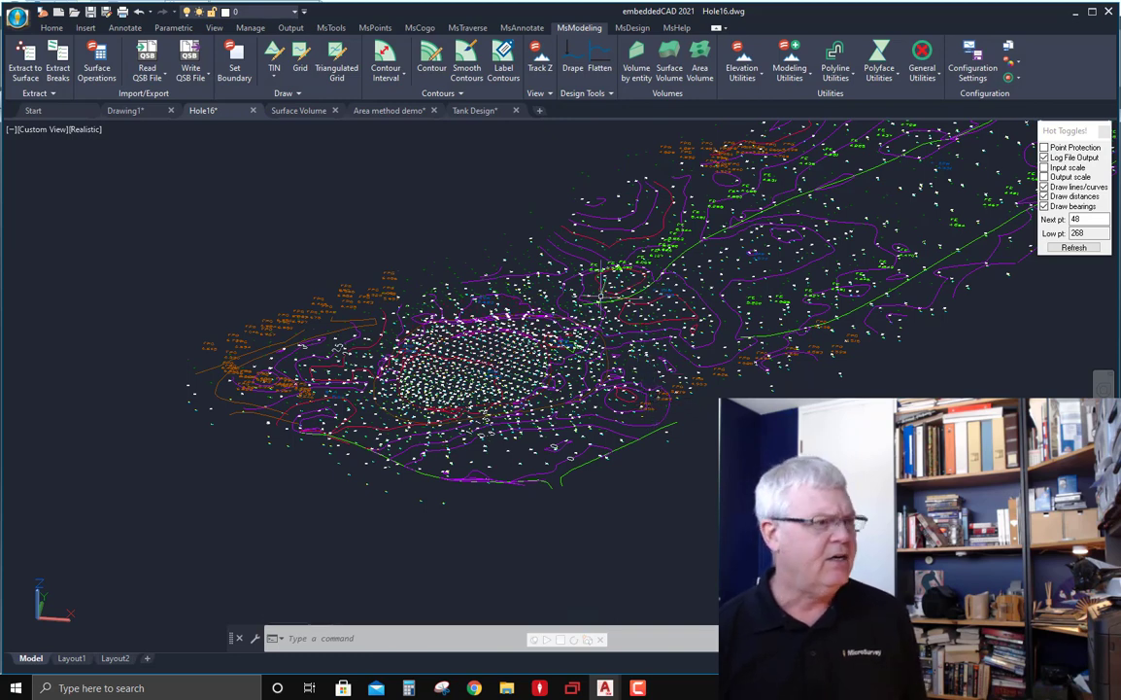
Isolate the contour layer by picking one of the contour lines
left_click(326, 28)
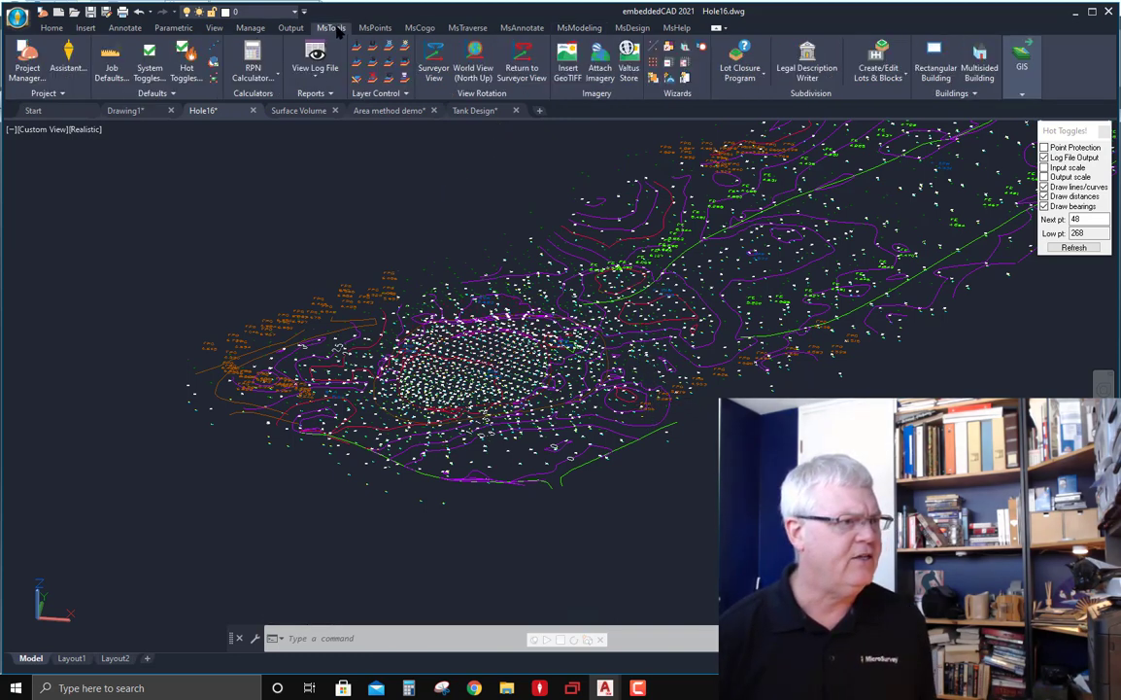
left_click(358, 47)
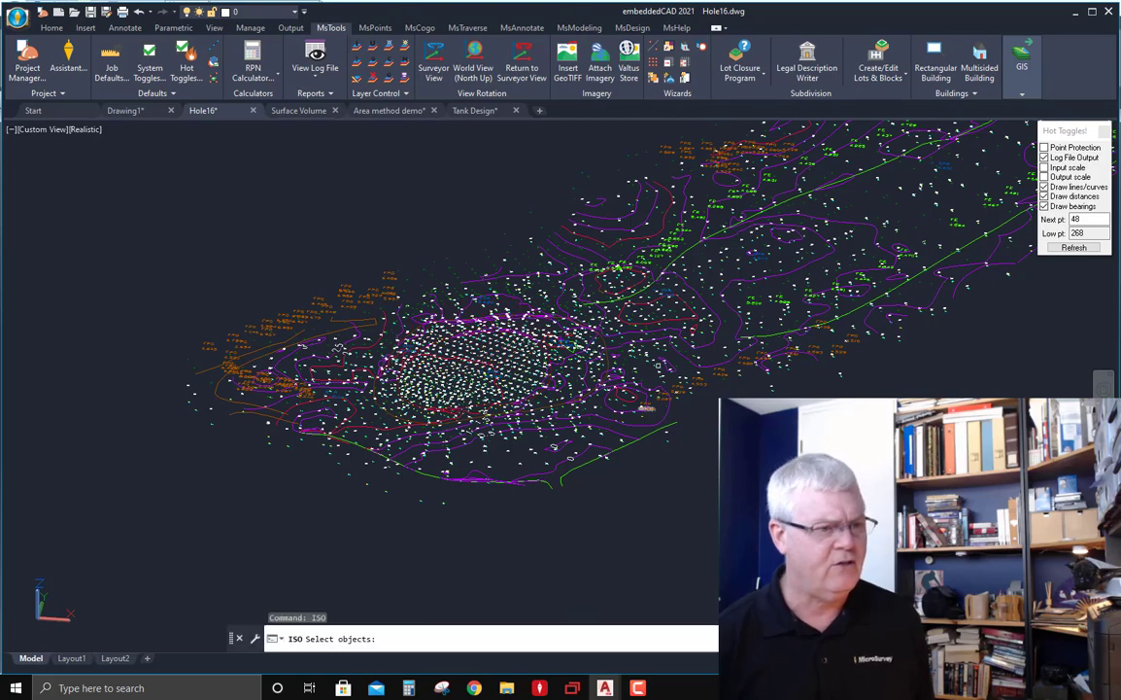
scroll(691, 365, "up", 3)
scroll(689, 358, "up", 3)
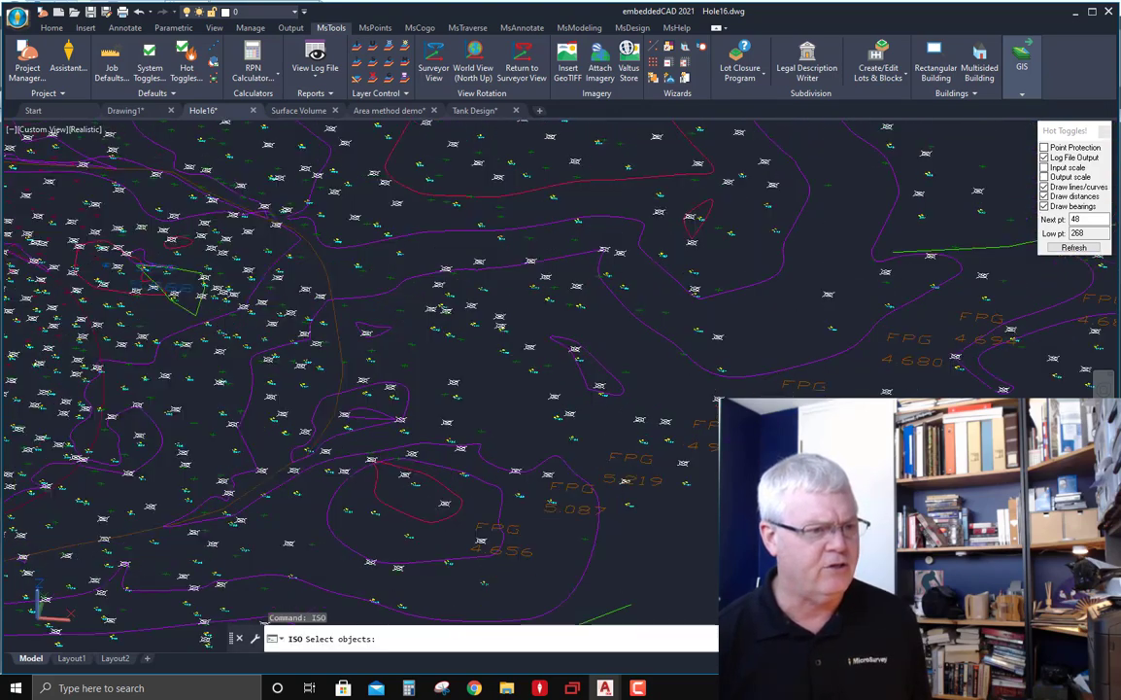
left_click(689, 357)
key("Return")
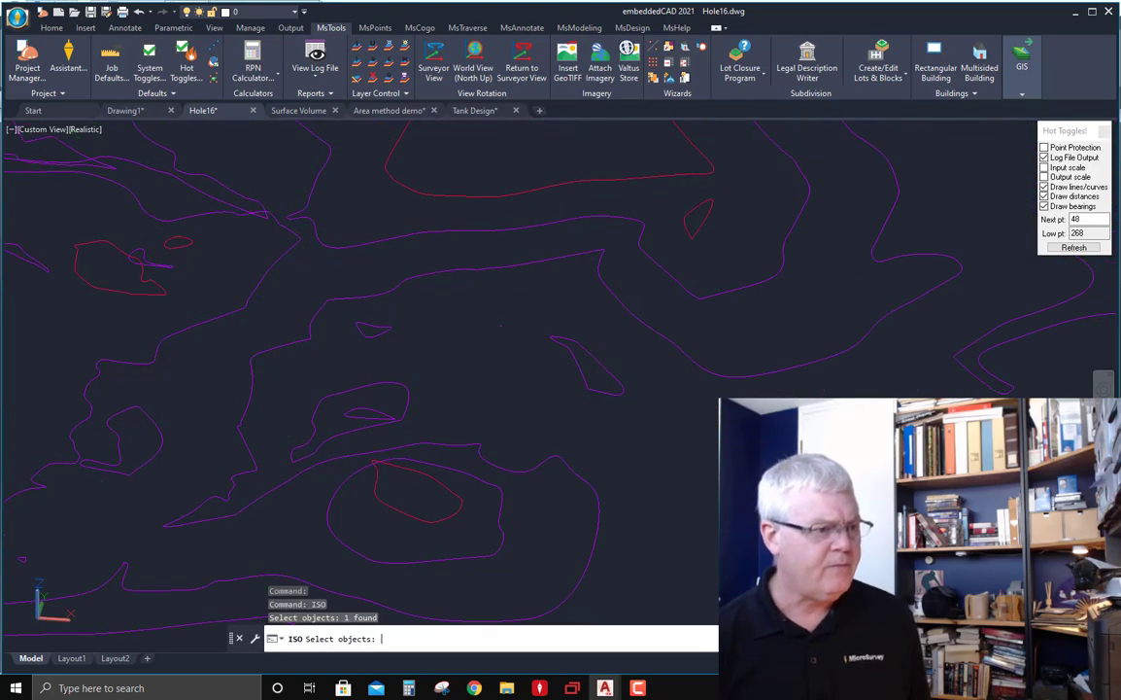
scroll(553, 330, "down", 3)
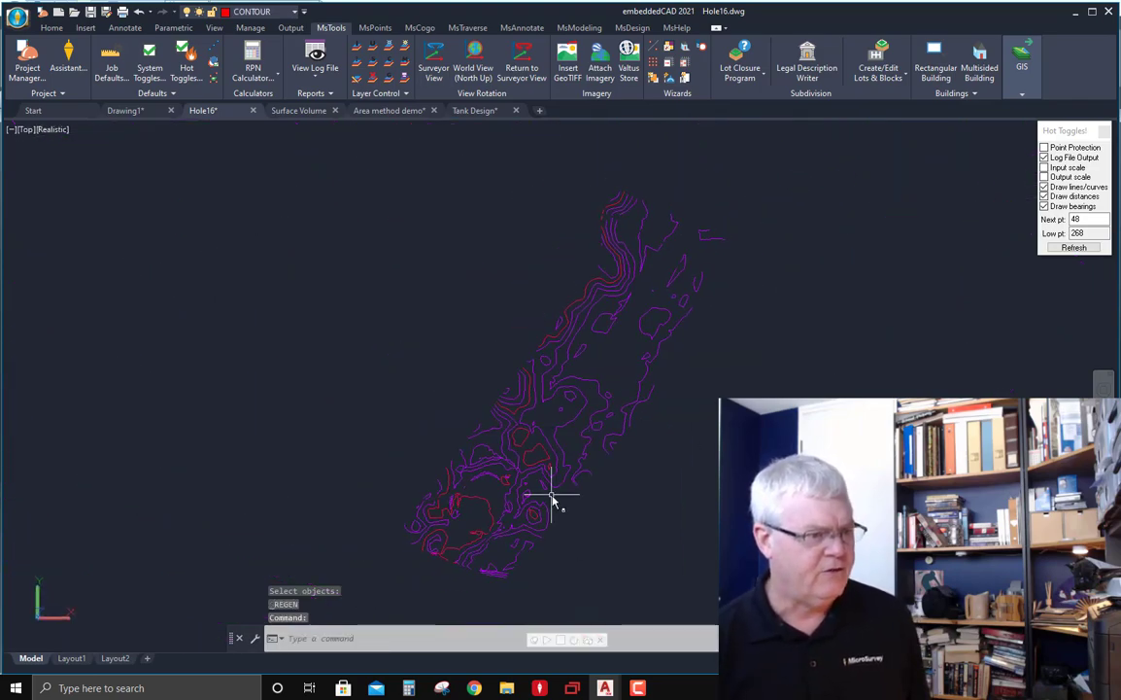
Start labelling the contours with a text height of 1 and the Trim method
middle_click_drag(552, 497, 601, 395)
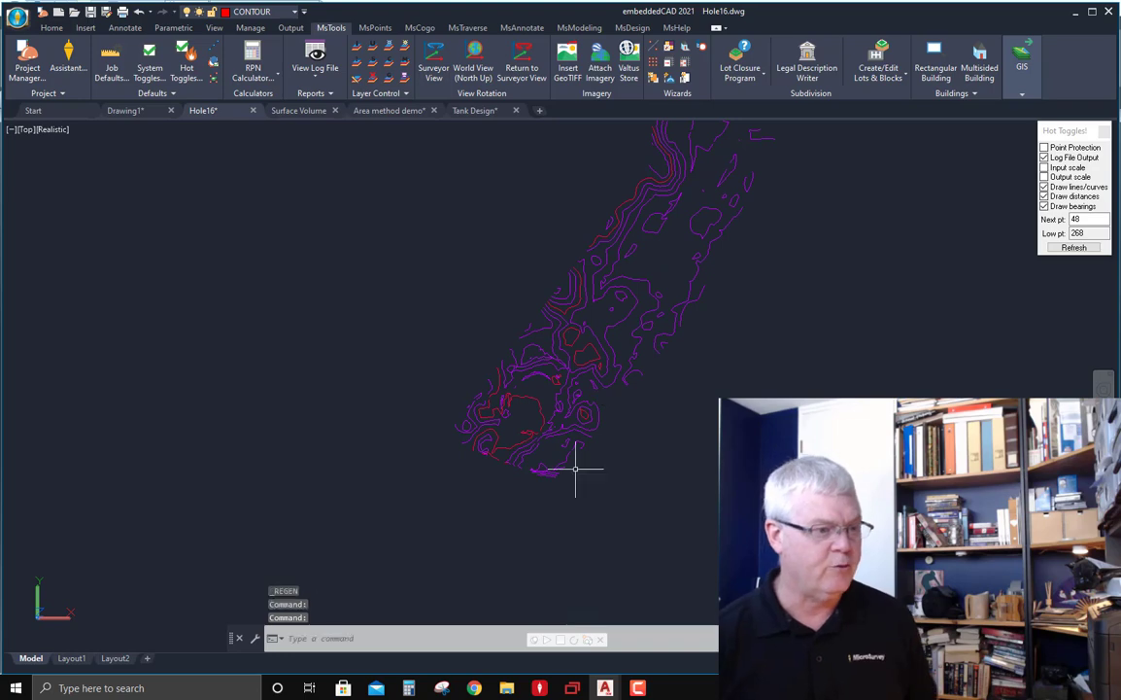
scroll(571, 463, "up", 3)
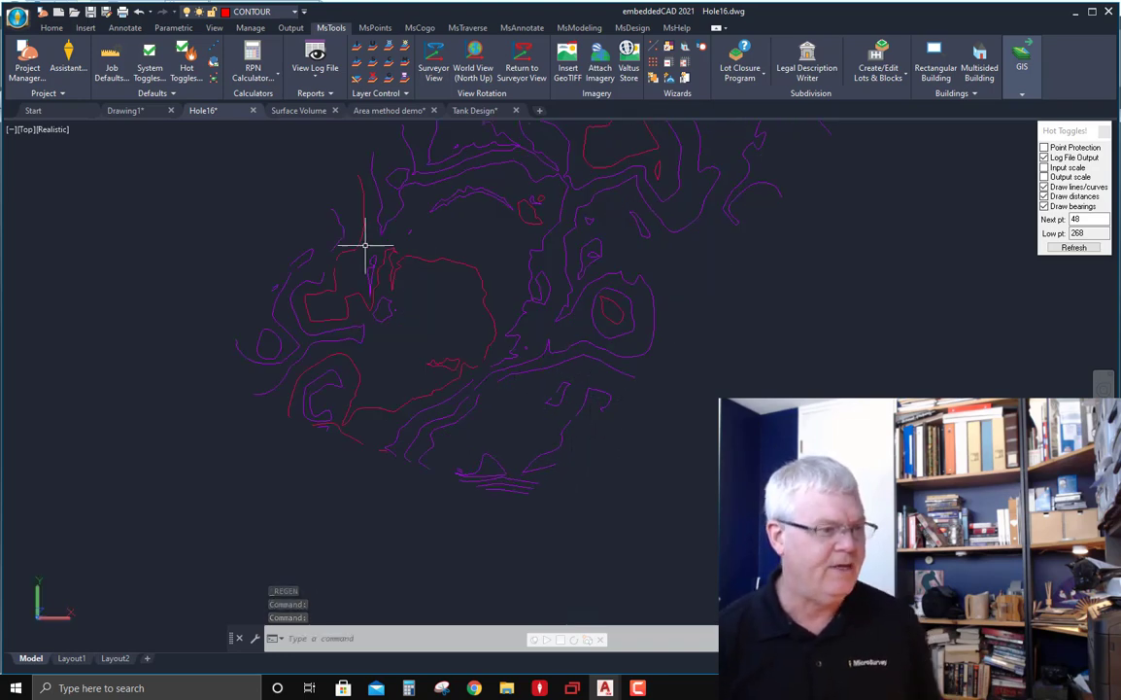
middle_click_drag(506, 396, 521, 389)
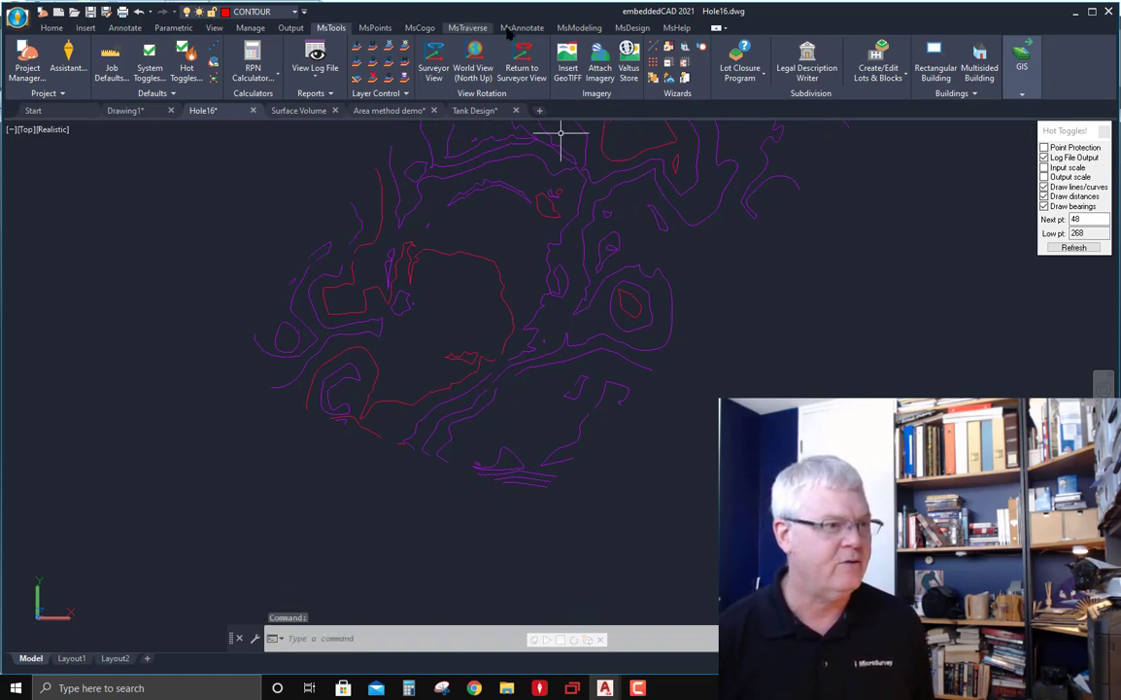
left_click(579, 29)
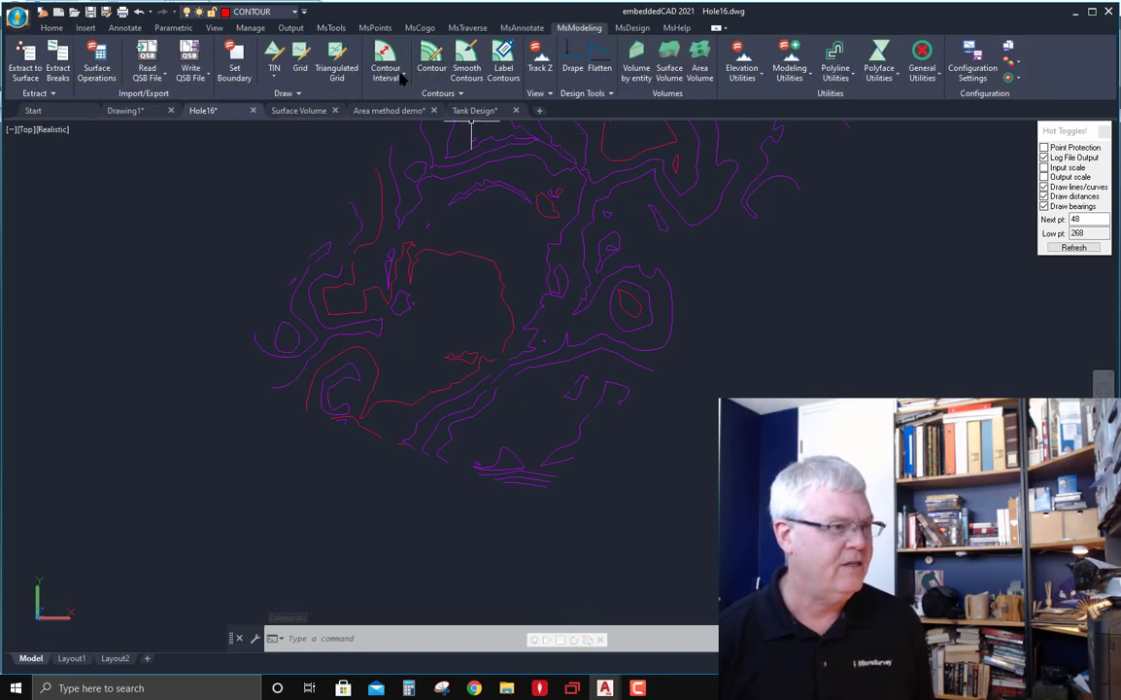
left_click(503, 60)
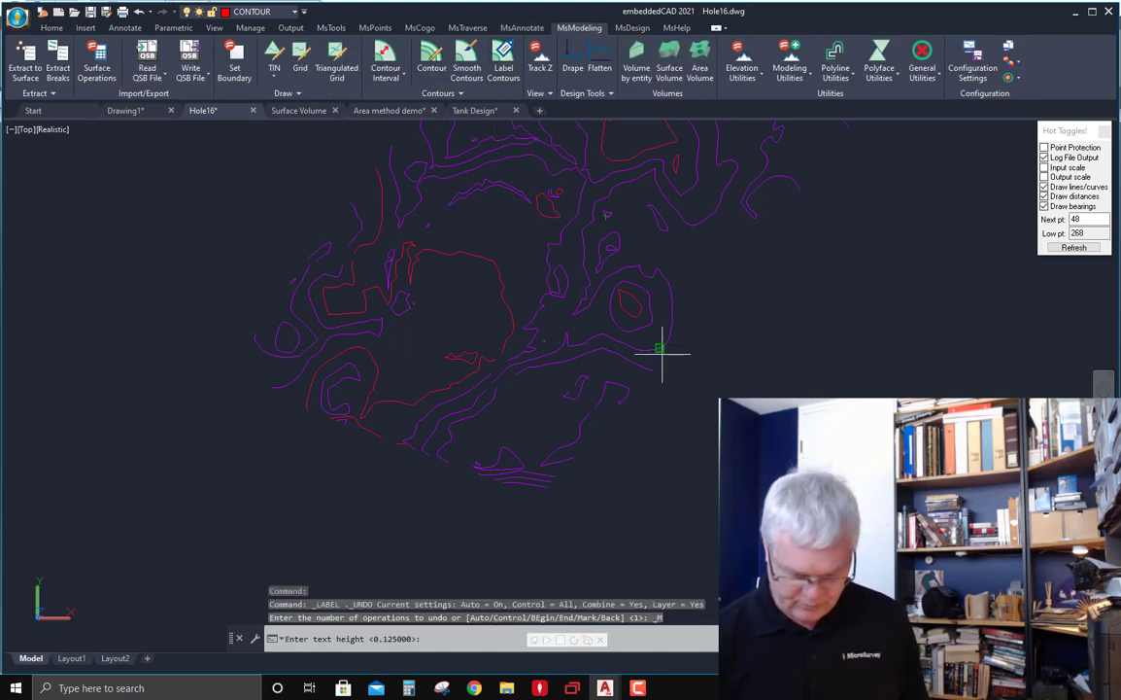
type("1")
key("Return")
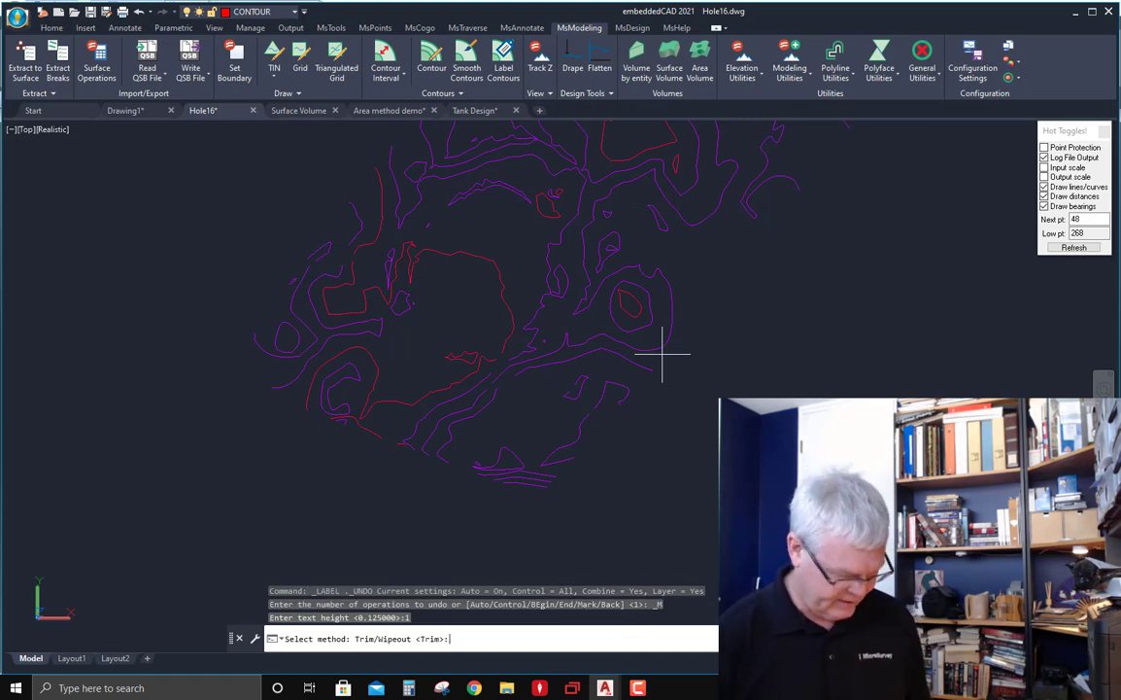
type("t")
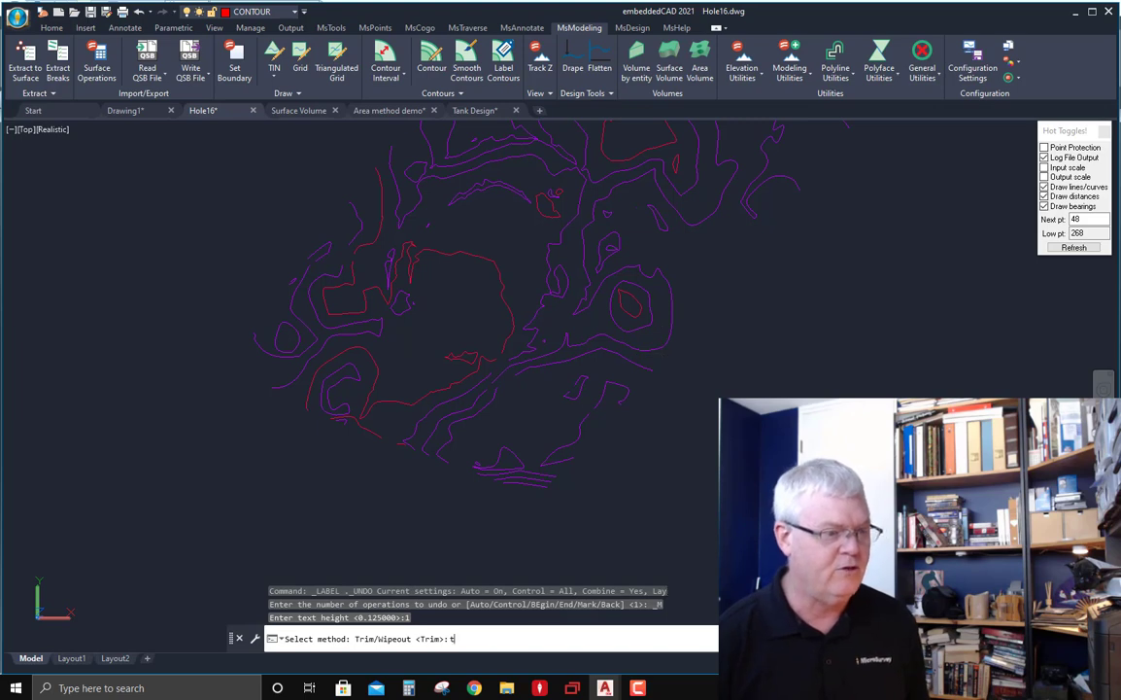
key("Return")
Place elevation labels on the magenta contours southeast of the green and twice along the large red contour, and end labelling
scroll(651, 401, "up", 5)
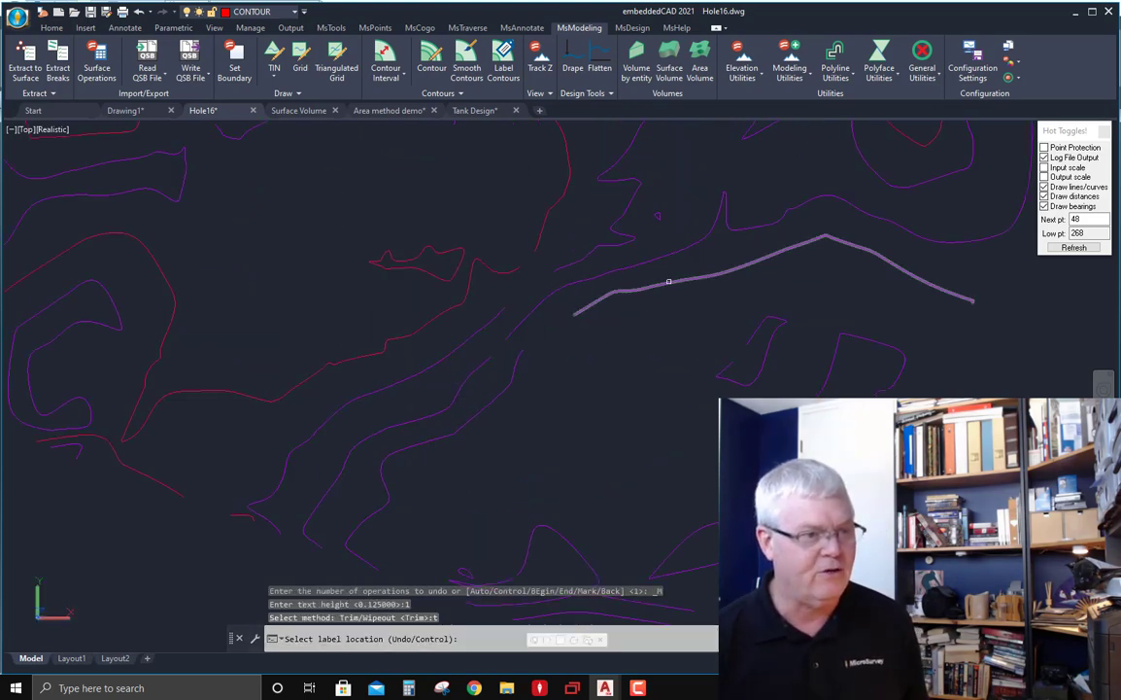
left_click(670, 282)
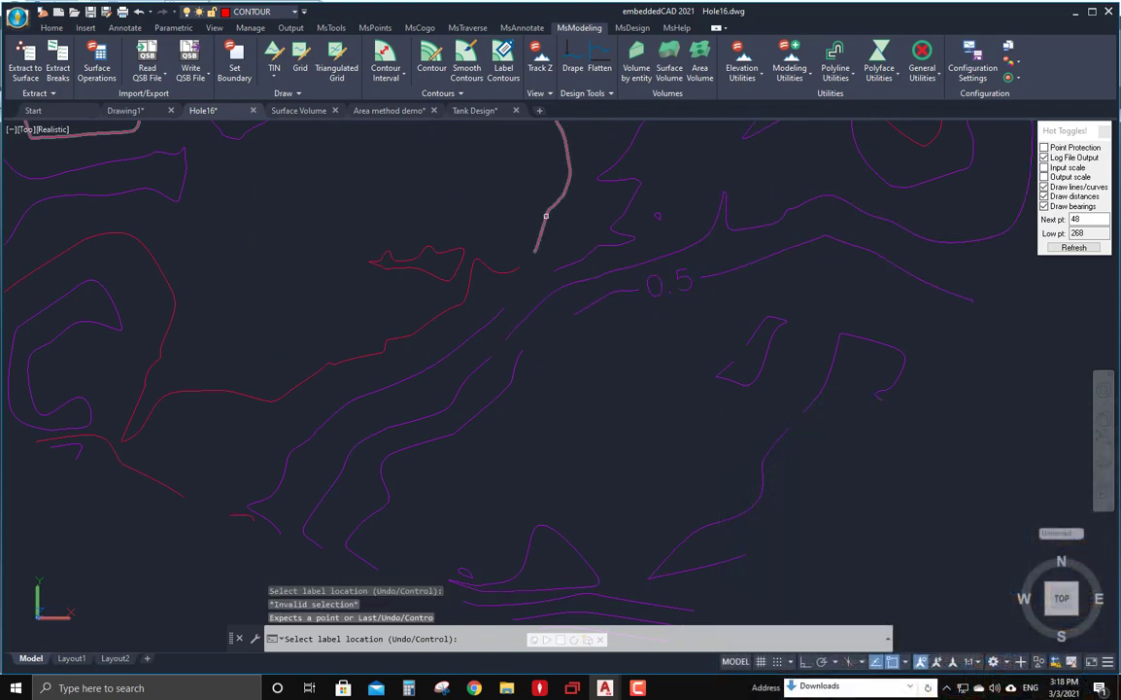
left_click(546, 216)
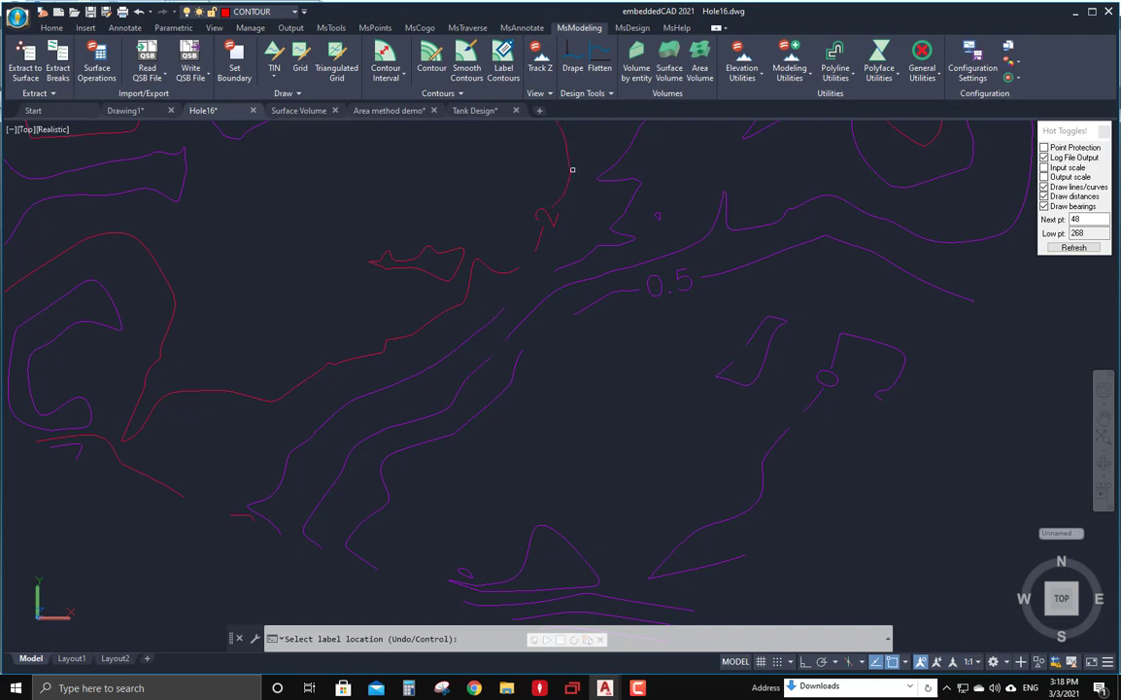
left_click(571, 171)
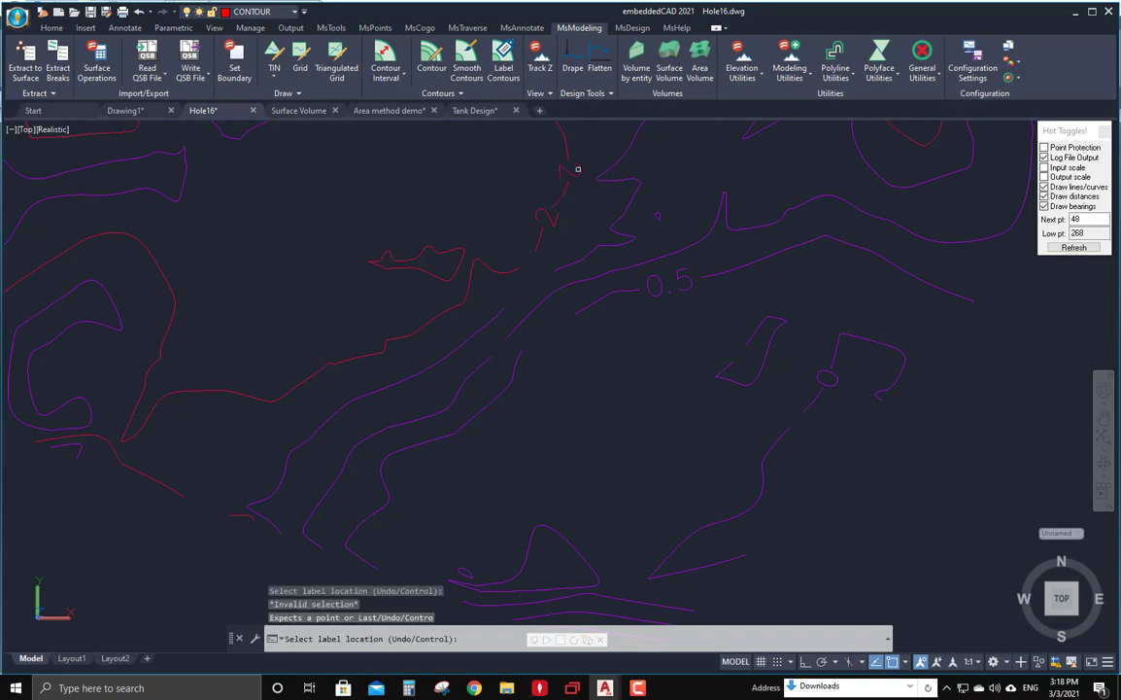
key("Escape")
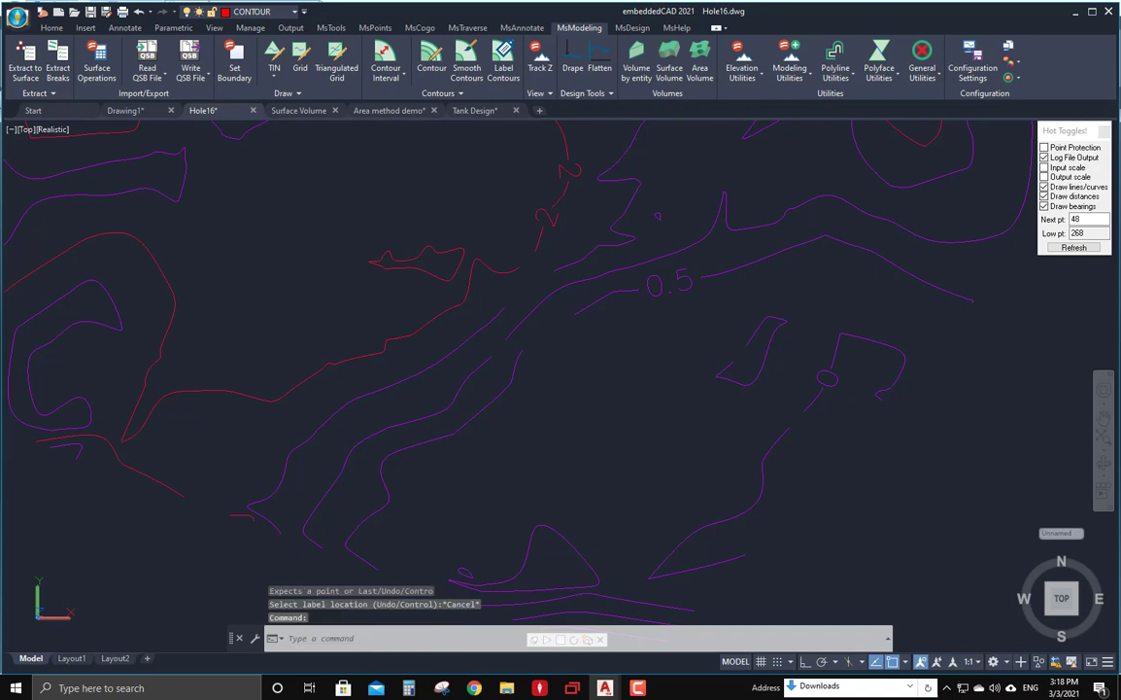
Undo the last two contour labelling operations
key("ctrl+z")
key("ctrl+z")
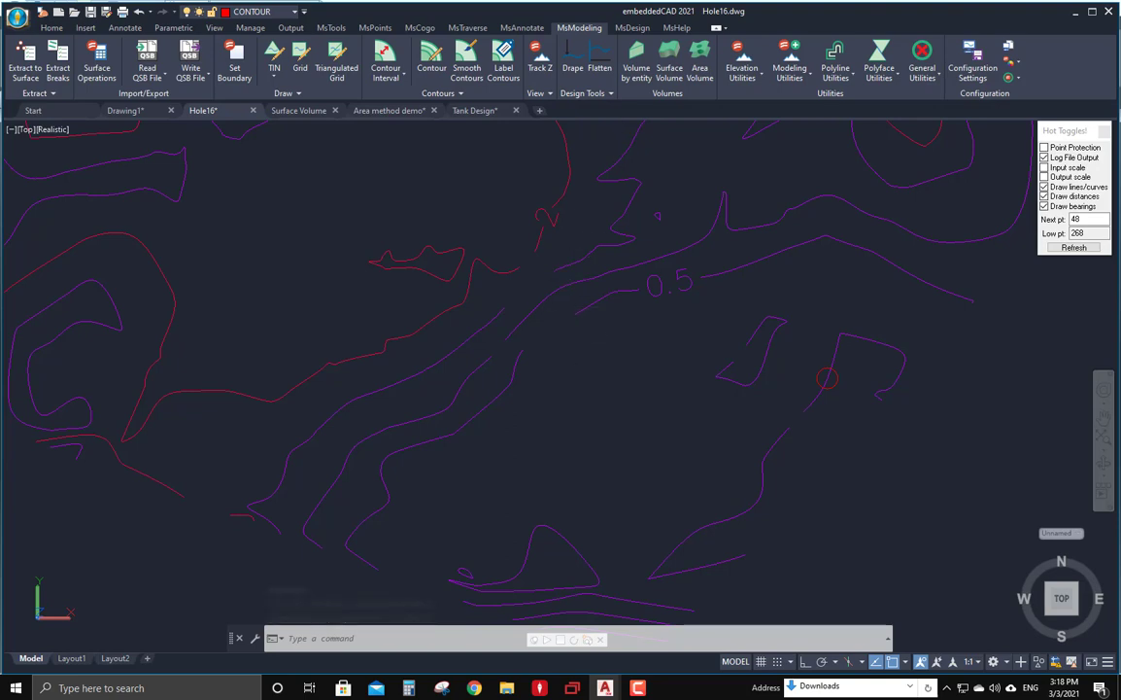
middle_click_drag(573, 336, 561, 355)
scroll(561, 354, "down", 5)
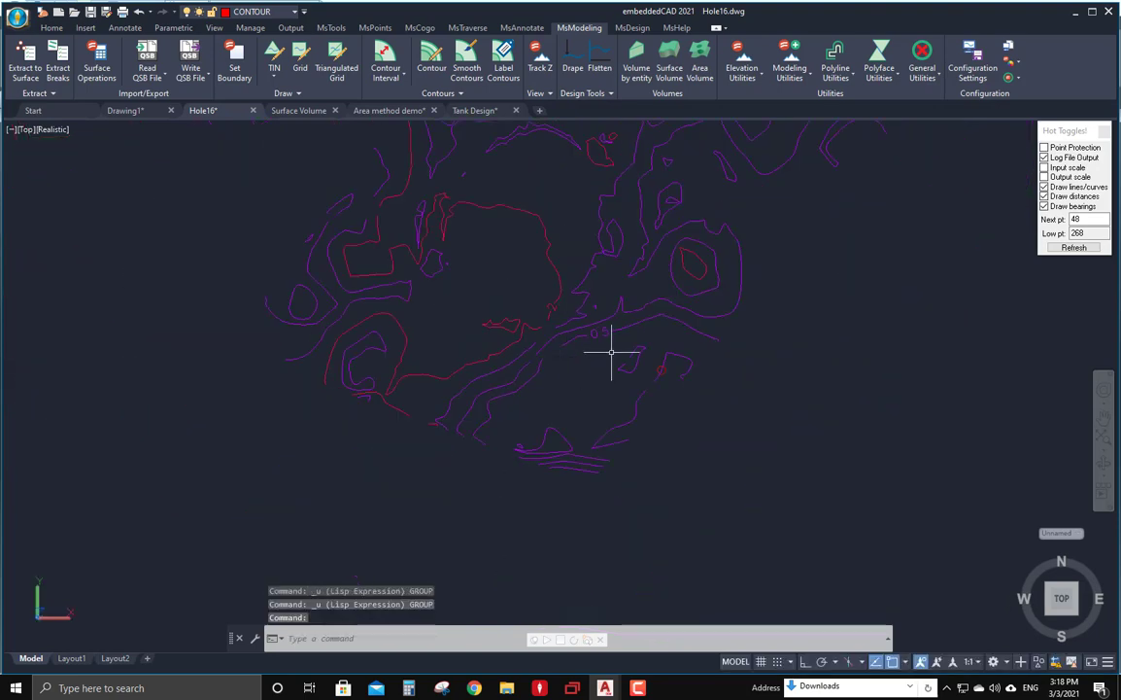
middle_click_drag(621, 295, 523, 373)
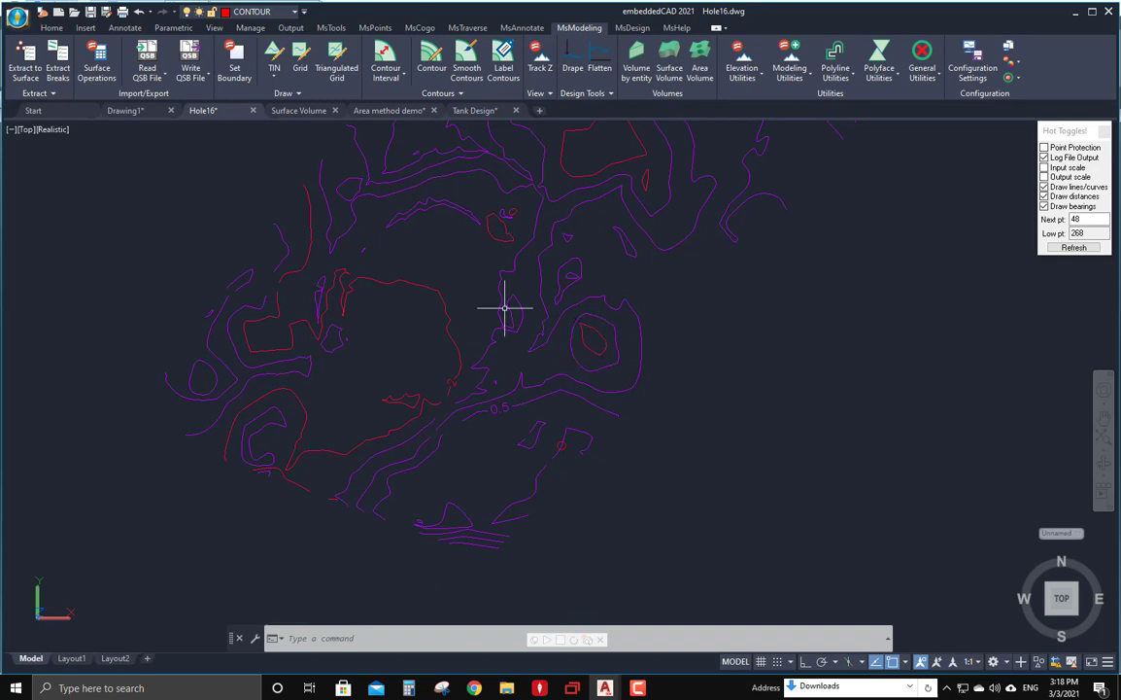
Switch to the Surface Volume drawing
left_click(297, 111)
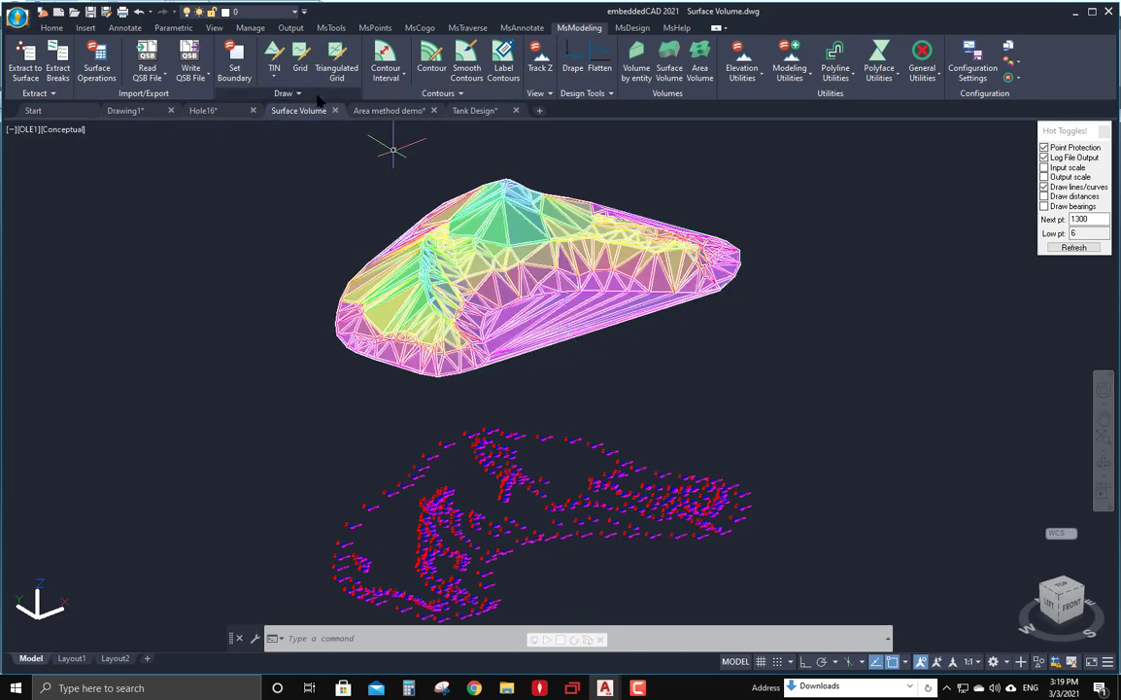
mouse_move(307, 113)
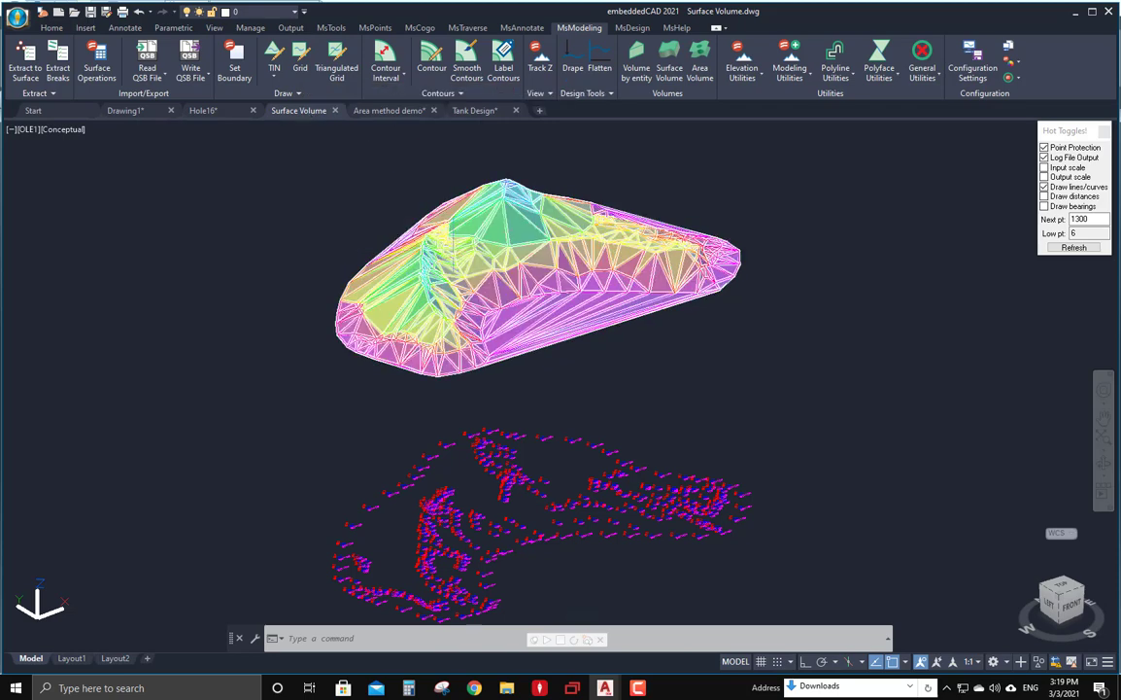
Examine the shaded stockpile surface and the points beneath it from above and below
mouse_move(465, 245)
mouse_move(442, 329)
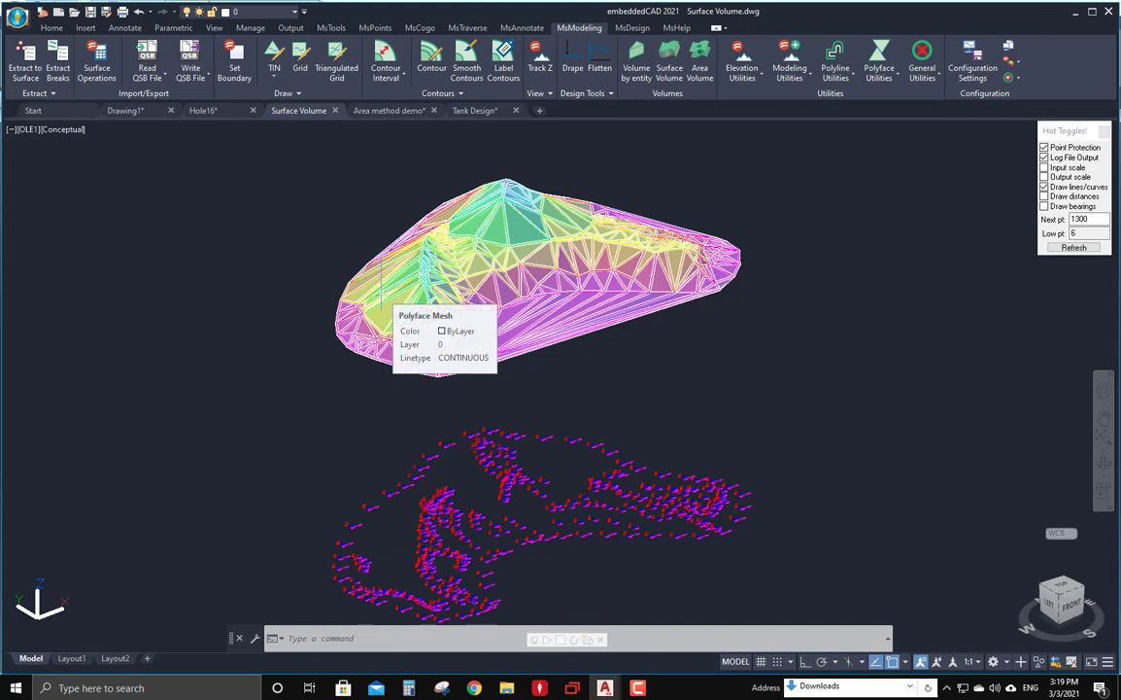
left_click(660, 379)
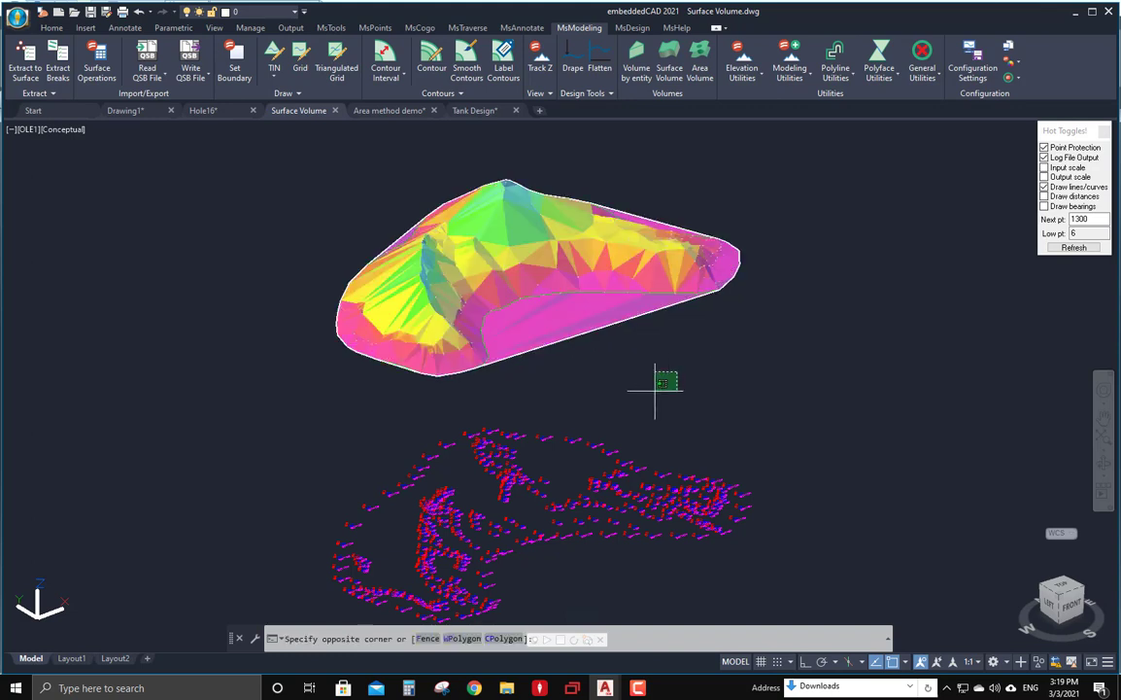
middle_click_drag(666, 371, 659, 281, "shift")
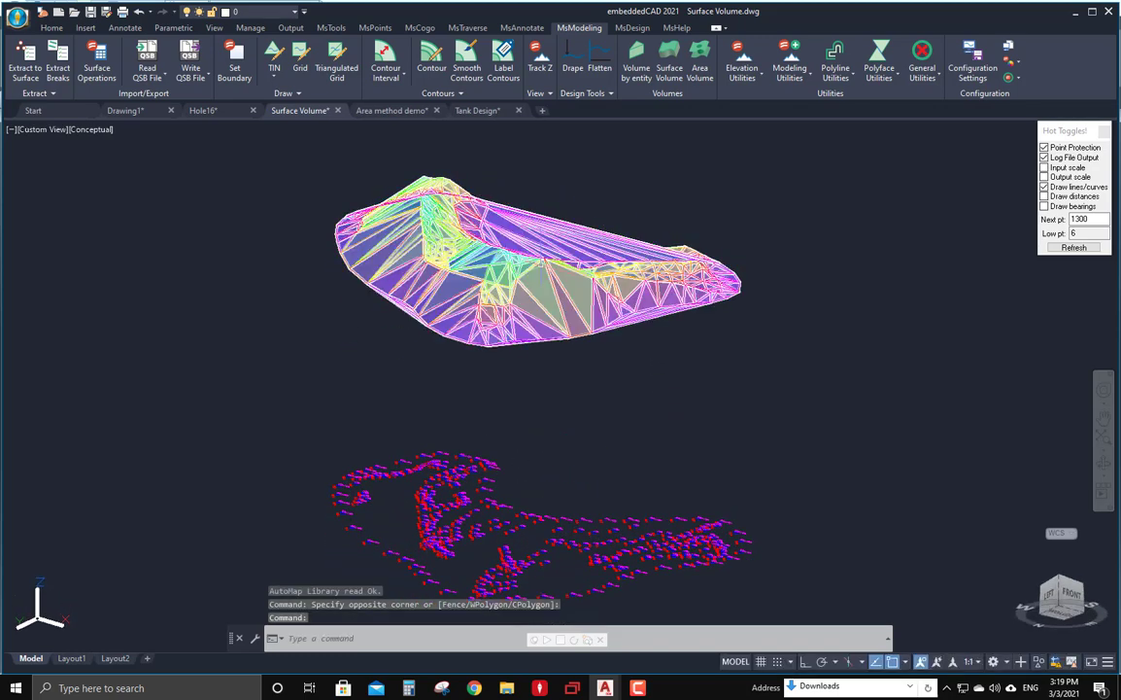
scroll(503, 194, "up", 6)
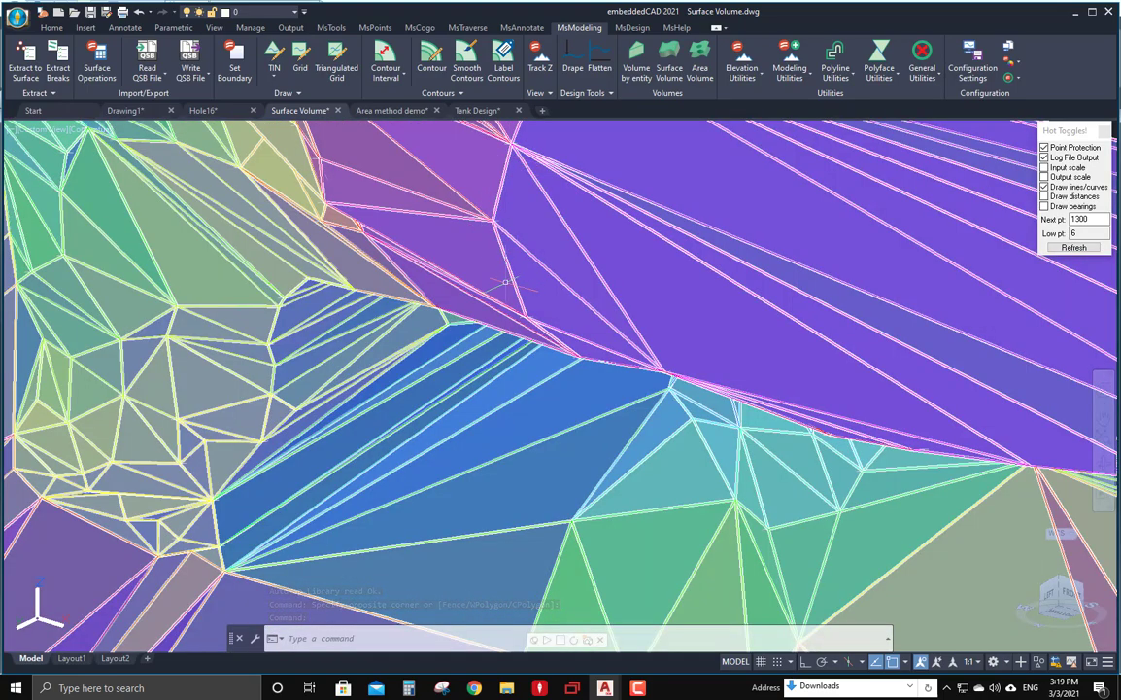
scroll(453, 335, "down", 3)
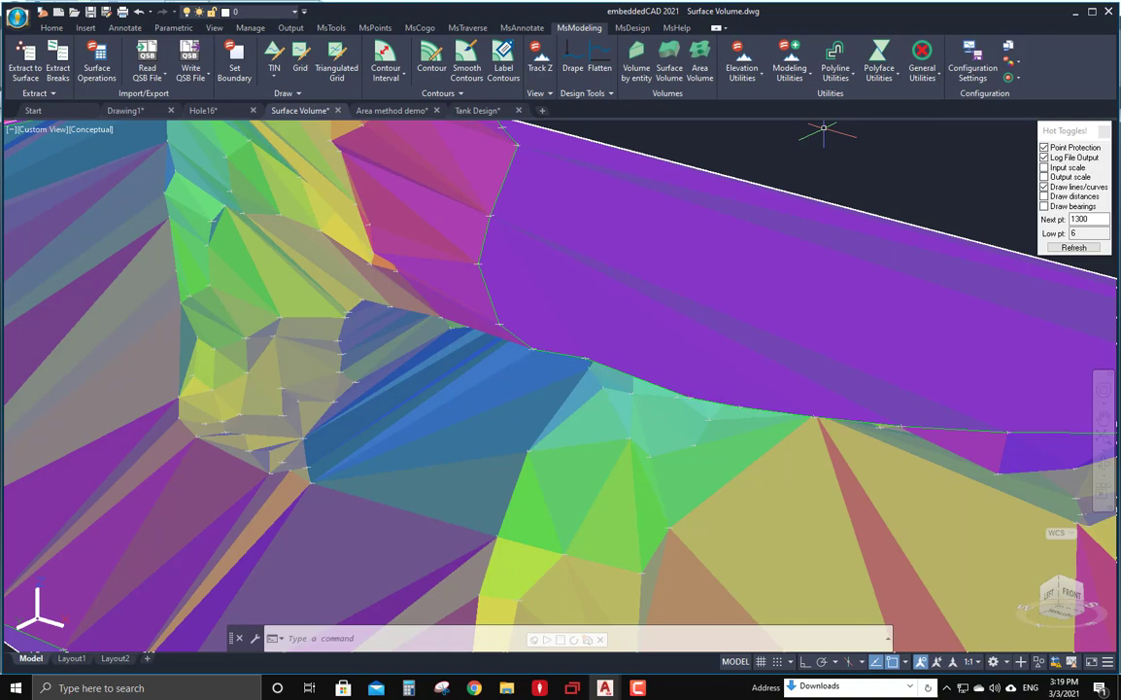
scroll(818, 154, "down", 5)
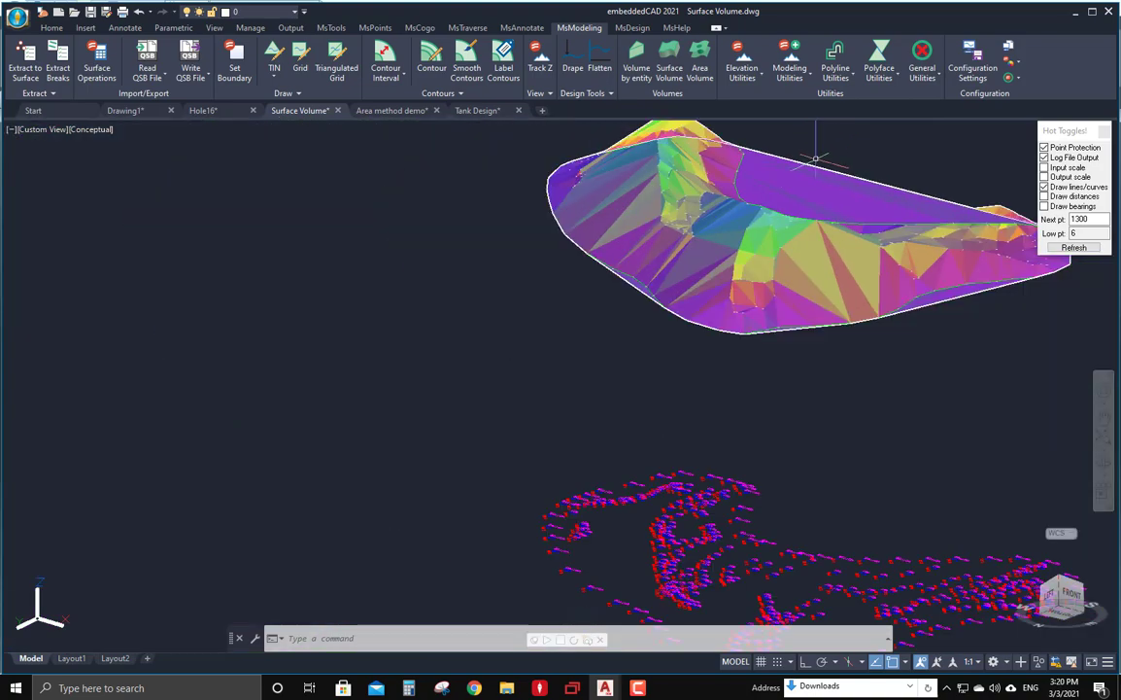
middle_click_drag(816, 158, 775, 329, "shift")
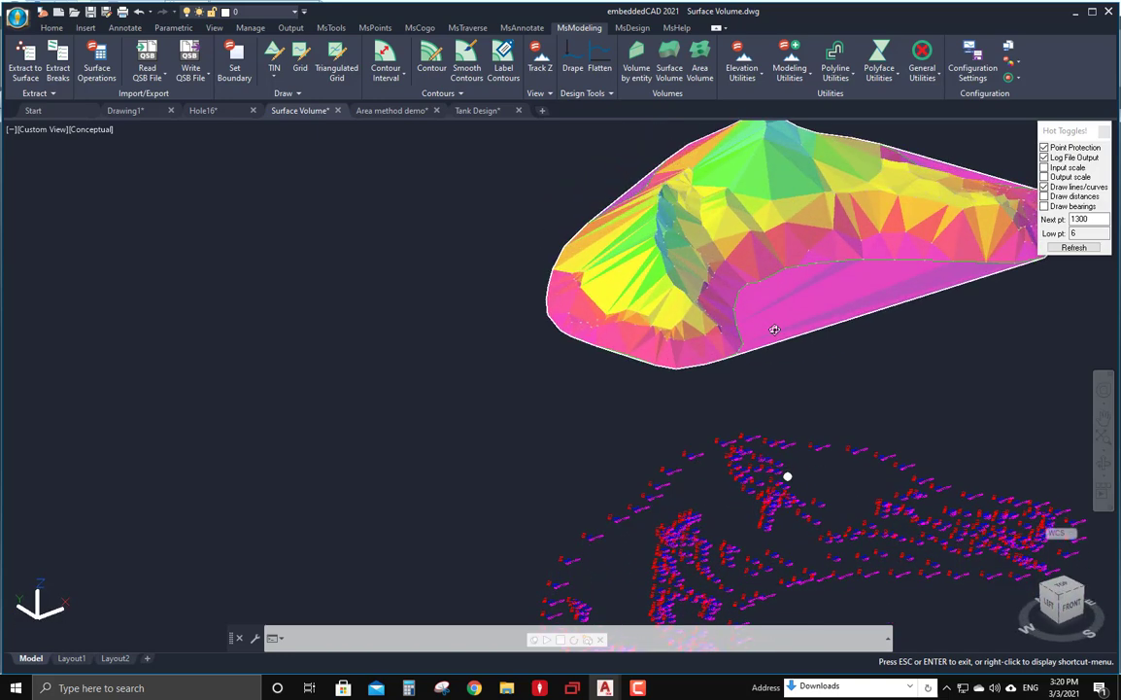
scroll(515, 262, "down", 4)
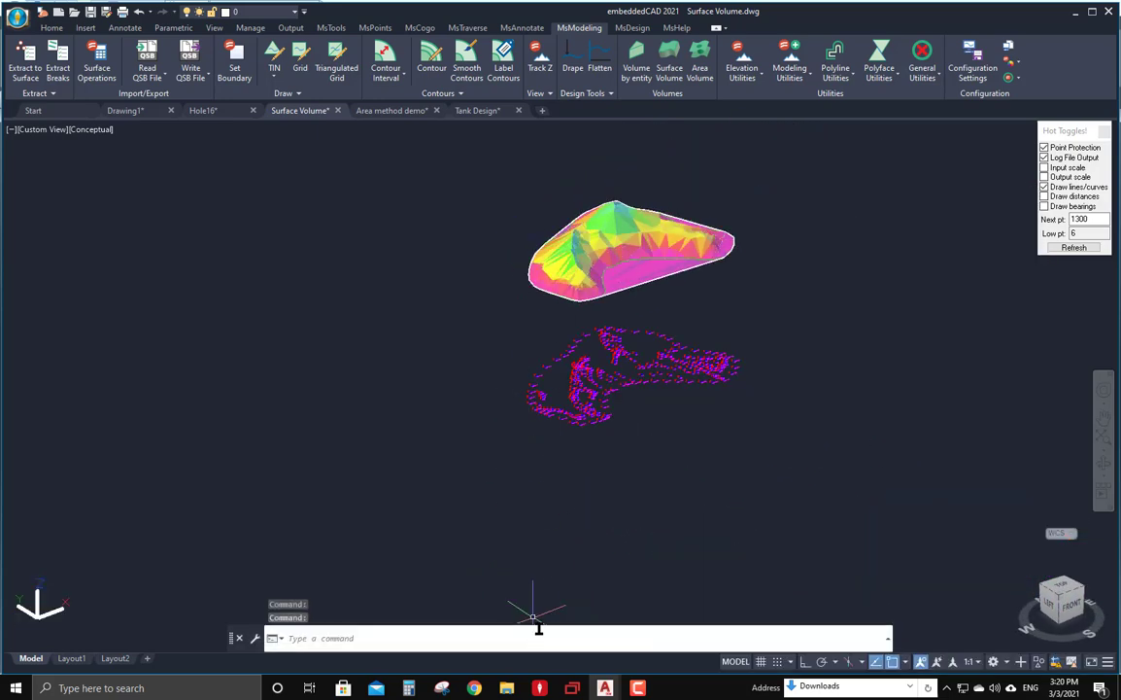
Enlarge the command history and calculate the surface volume with top-new as first surface and bottom-old as second surface
left_click_drag(542, 629, 535, 515)
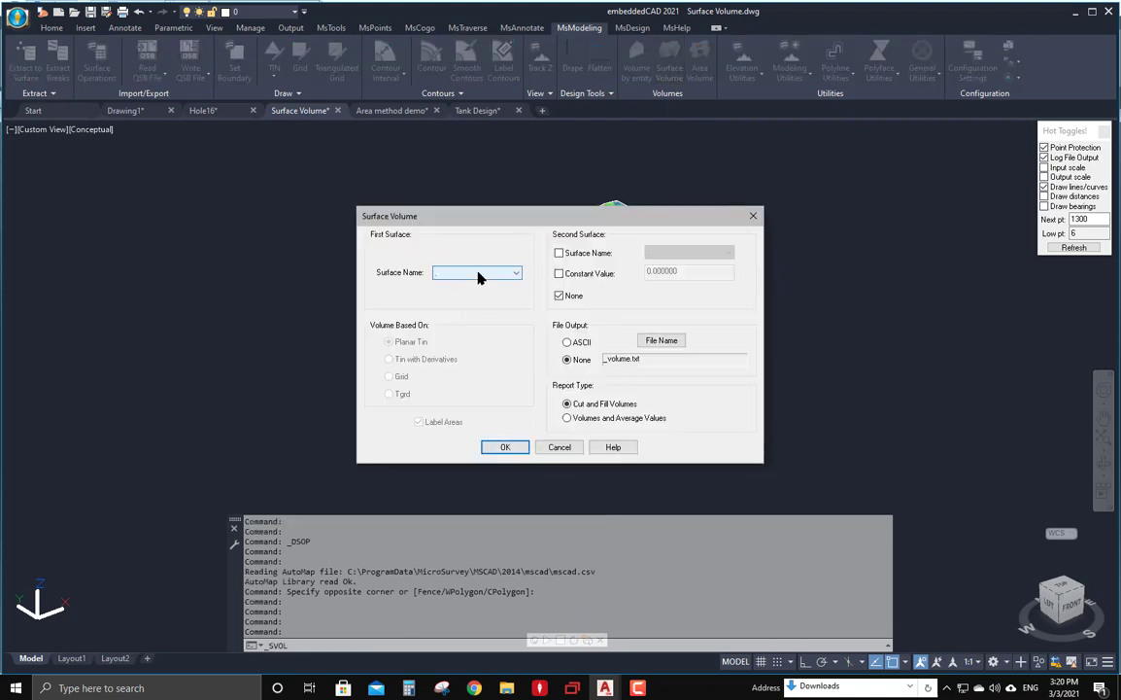
left_click(478, 276)
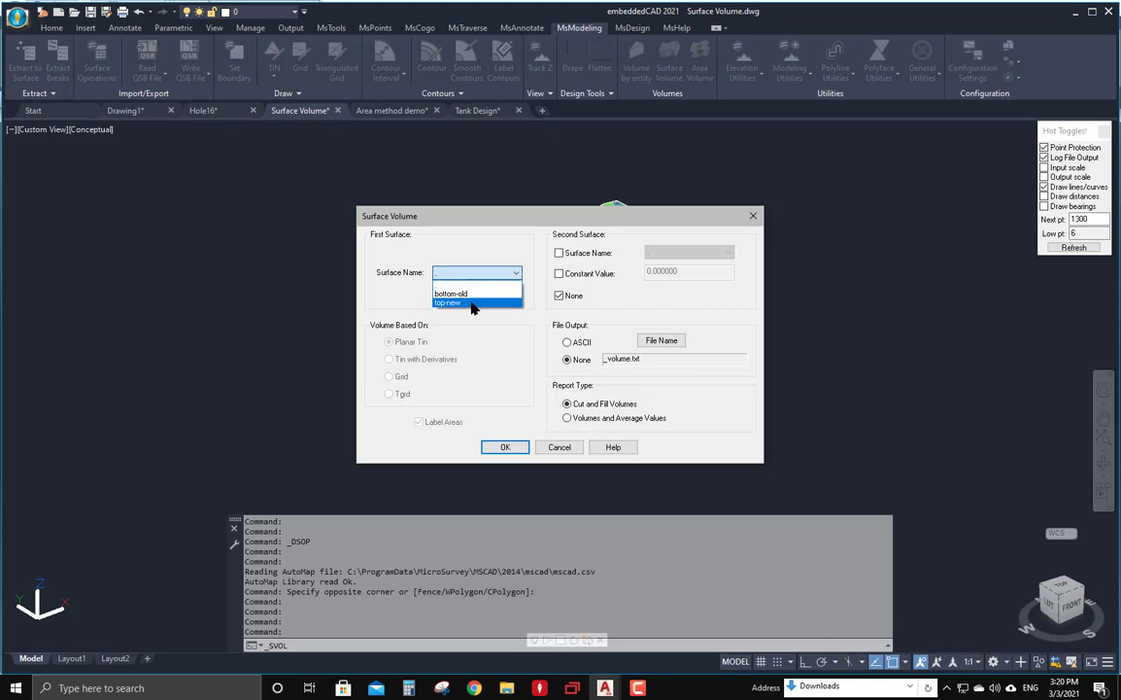
left_click(473, 303)
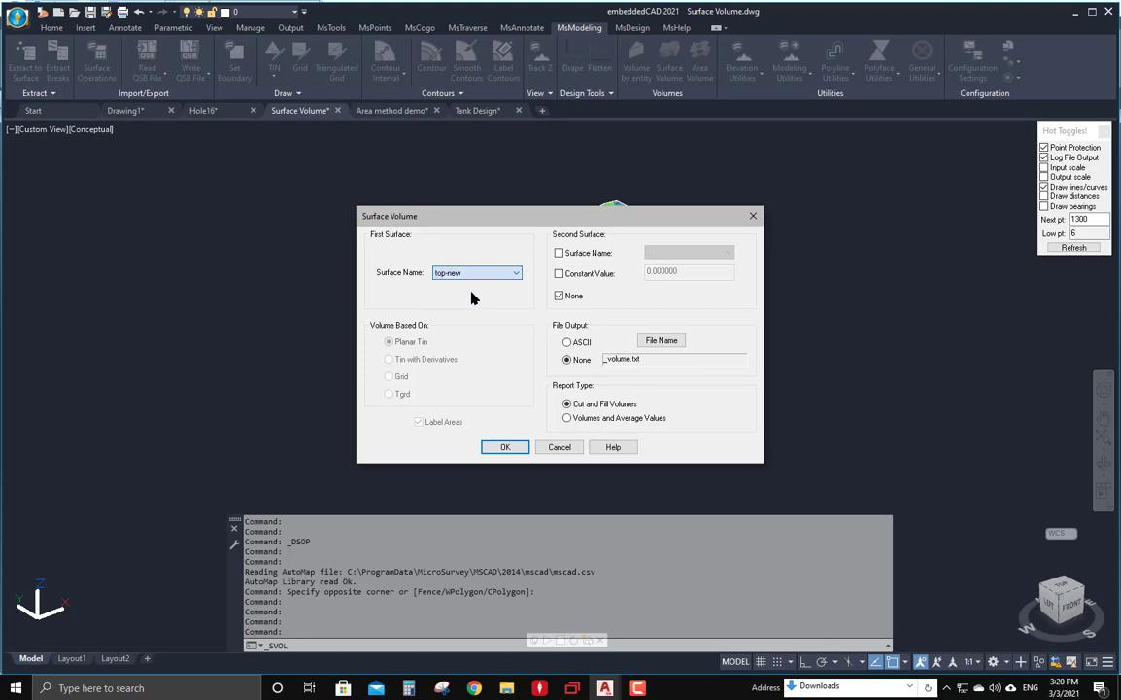
left_click(560, 255)
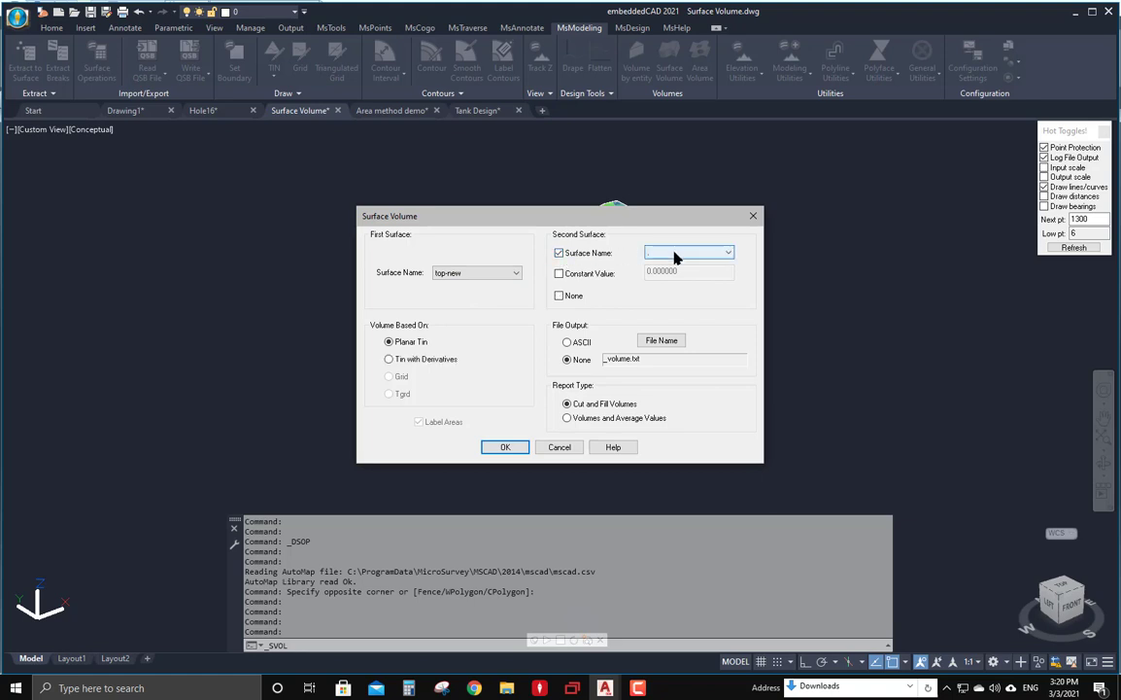
left_click(678, 254)
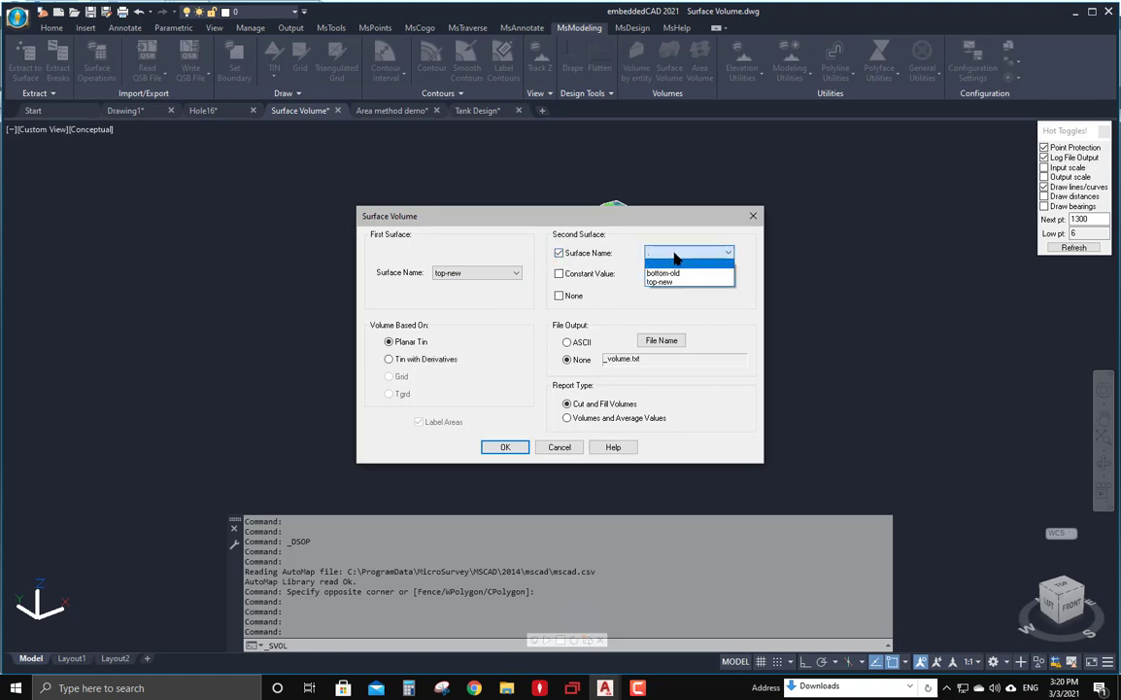
left_click(683, 274)
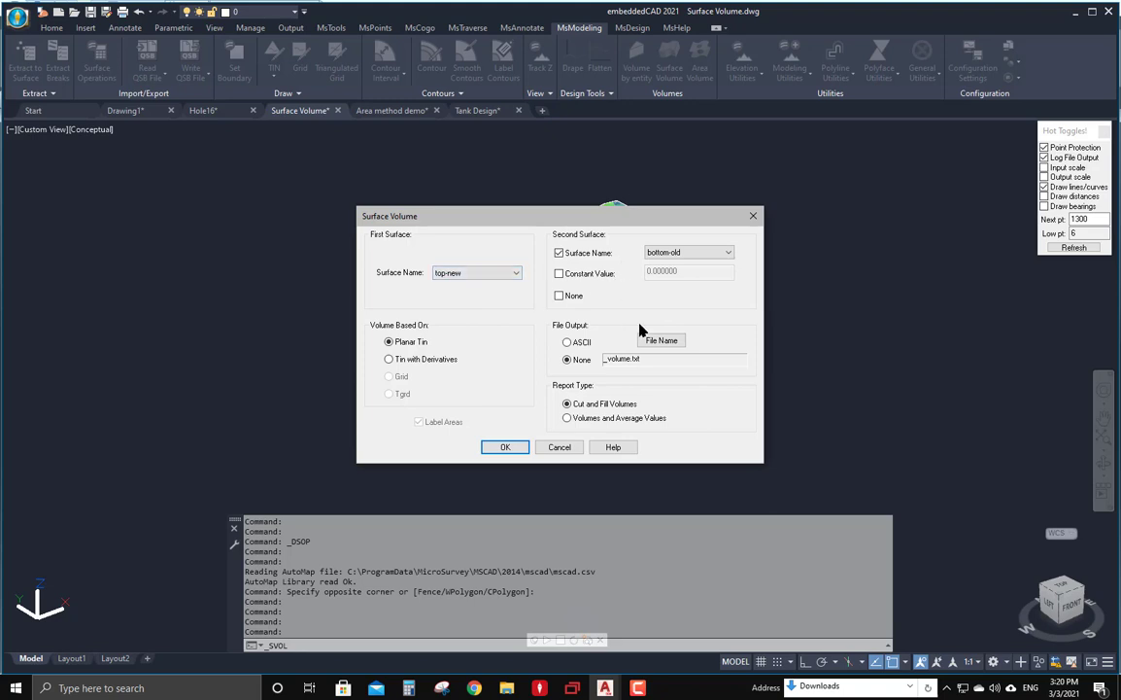
left_click(506, 448)
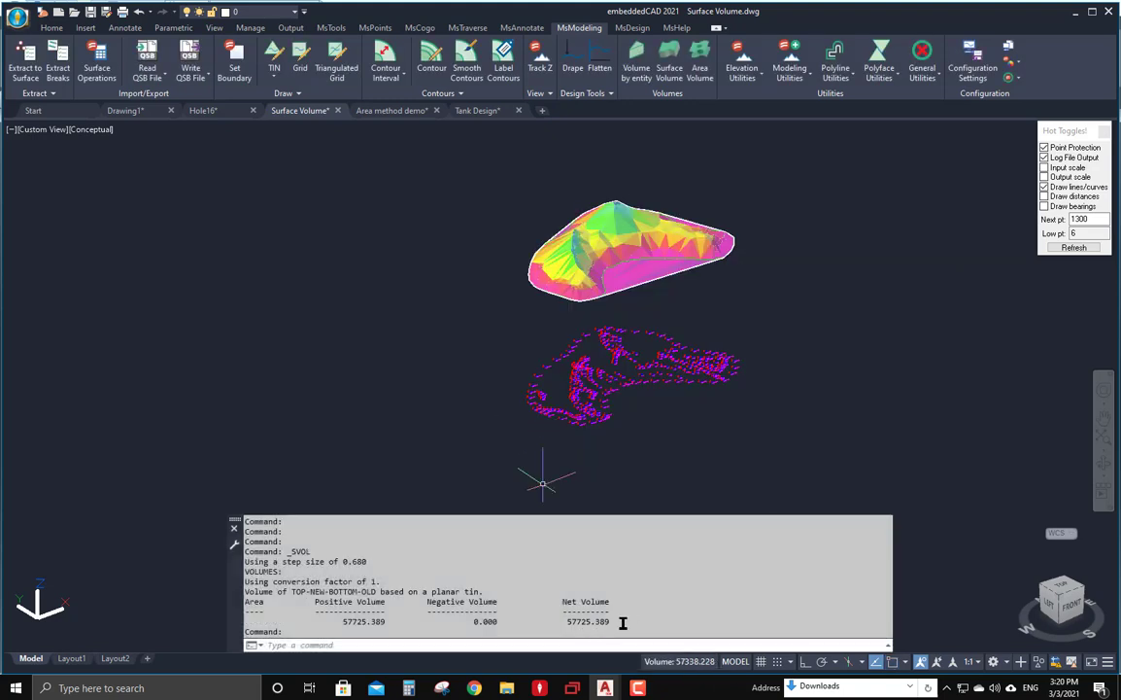
left_click_drag(622, 622, 565, 622)
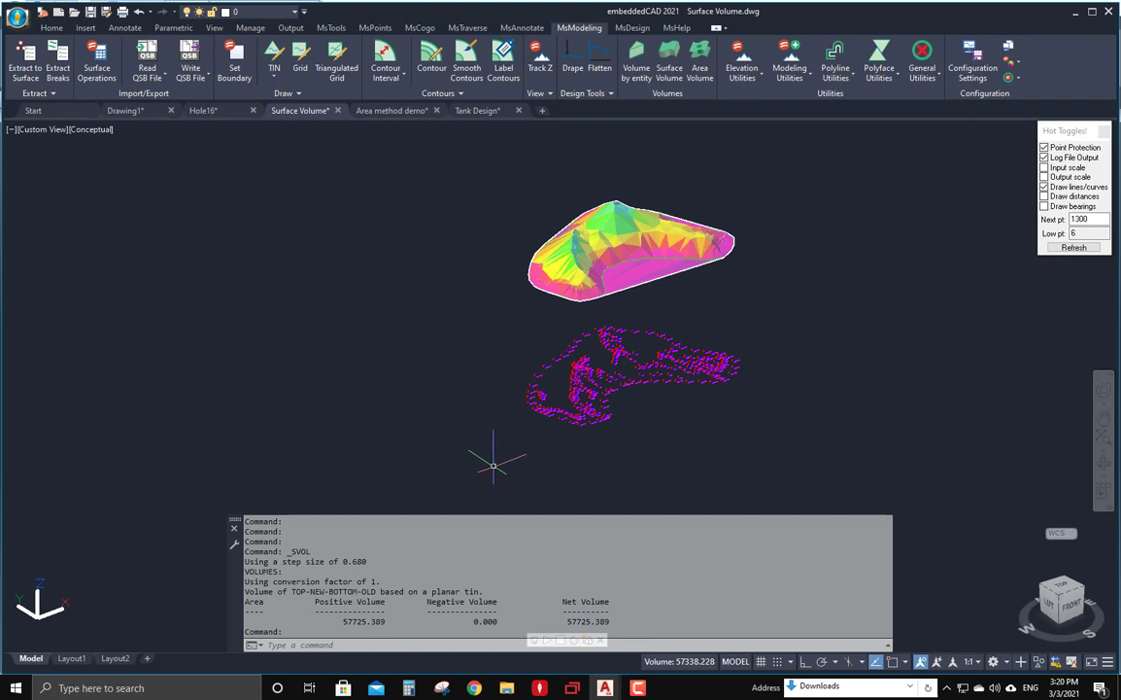
key("Escape")
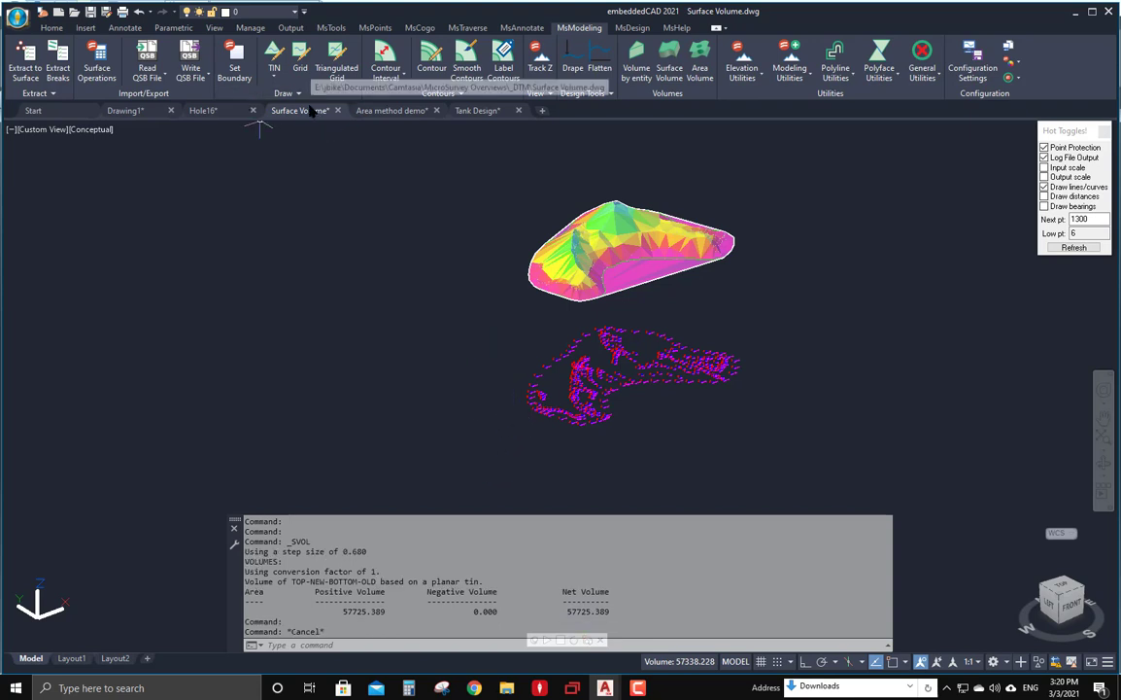
Switch to the Area method demo drawing and shrink the command history to show the whole grid
mouse_move(318, 114)
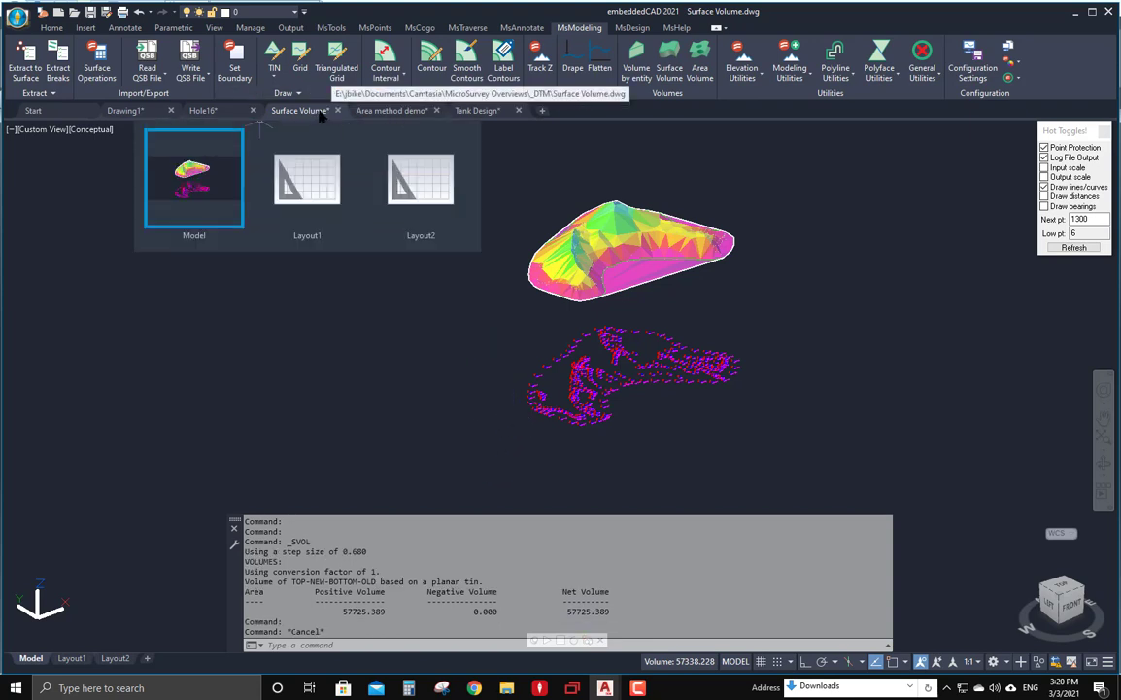
left_click(386, 112)
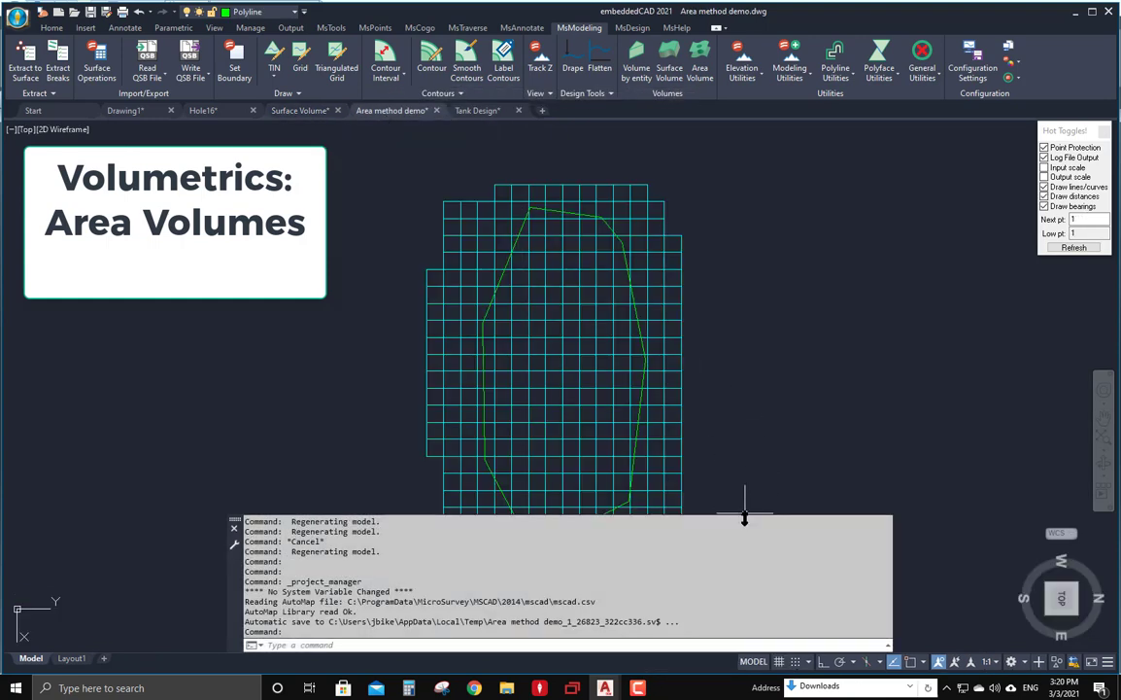
left_click_drag(744, 518, 744, 598)
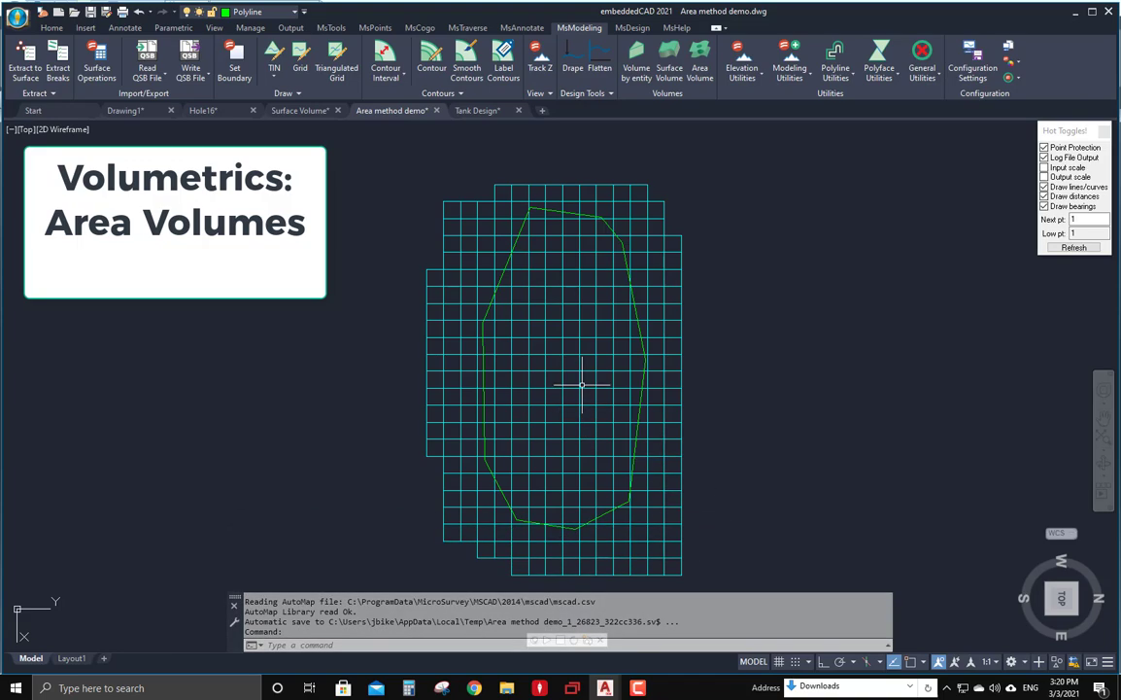
Examine the cyan and red grid surfaces and the green boundary polyline from the side, top and an oblique angle
scroll(582, 385, "down", 3)
middle_click_drag(581, 385, 460, 283, "shift")
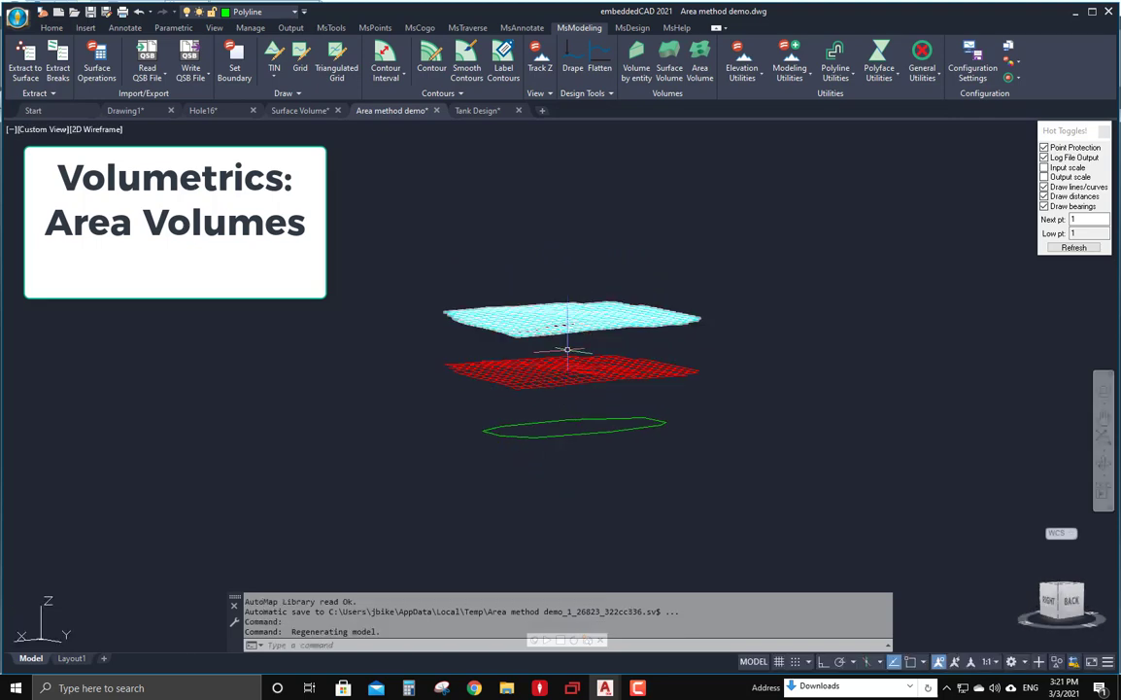
mouse_move(570, 326)
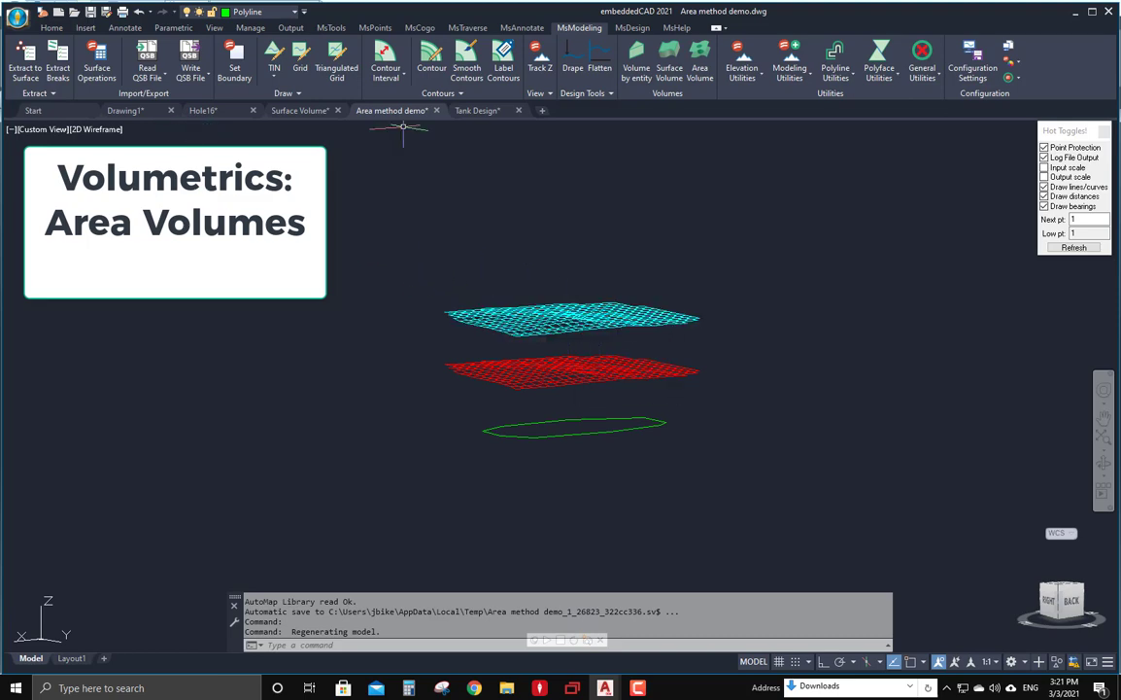
middle_click_drag(1029, 545, 1054, 610, "shift")
left_click(1063, 589)
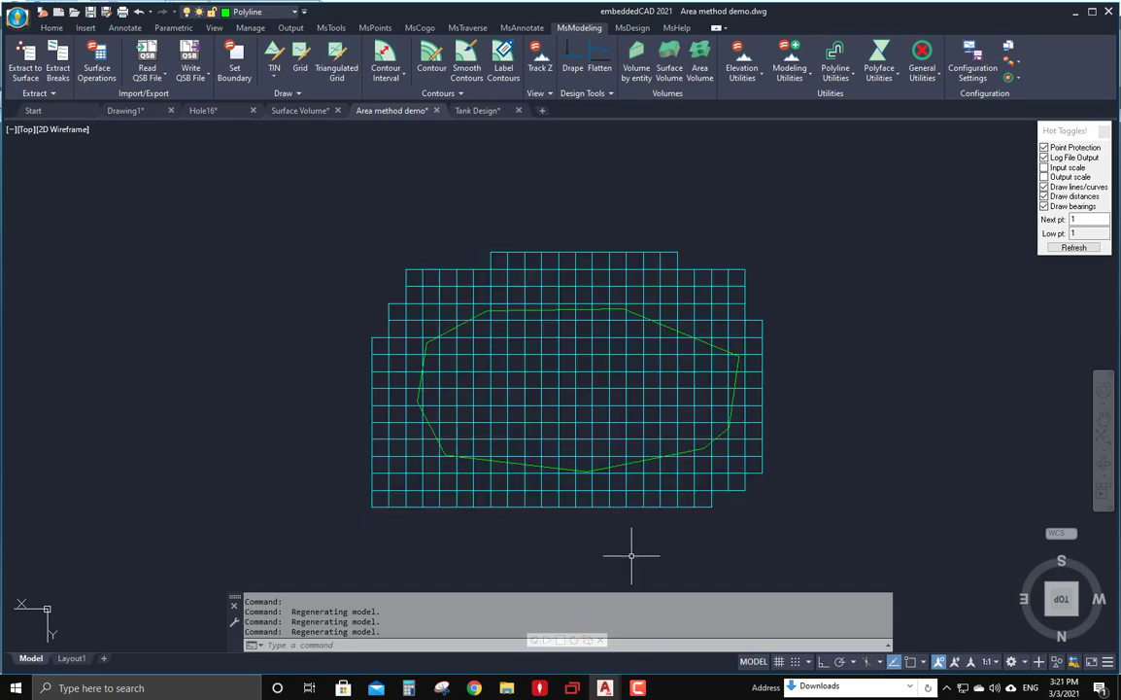
middle_click_drag(633, 563, 420, 329, "shift")
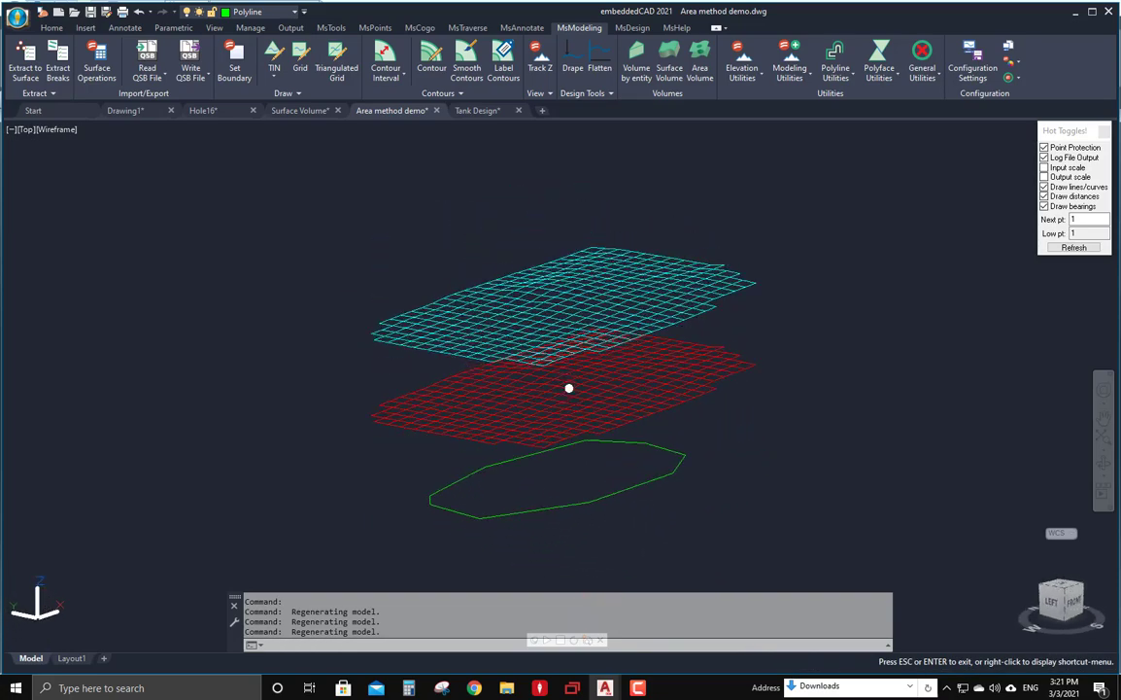
Set the green boundary polyline's thickness to 250 in its properties and deselect it
left_click(534, 507)
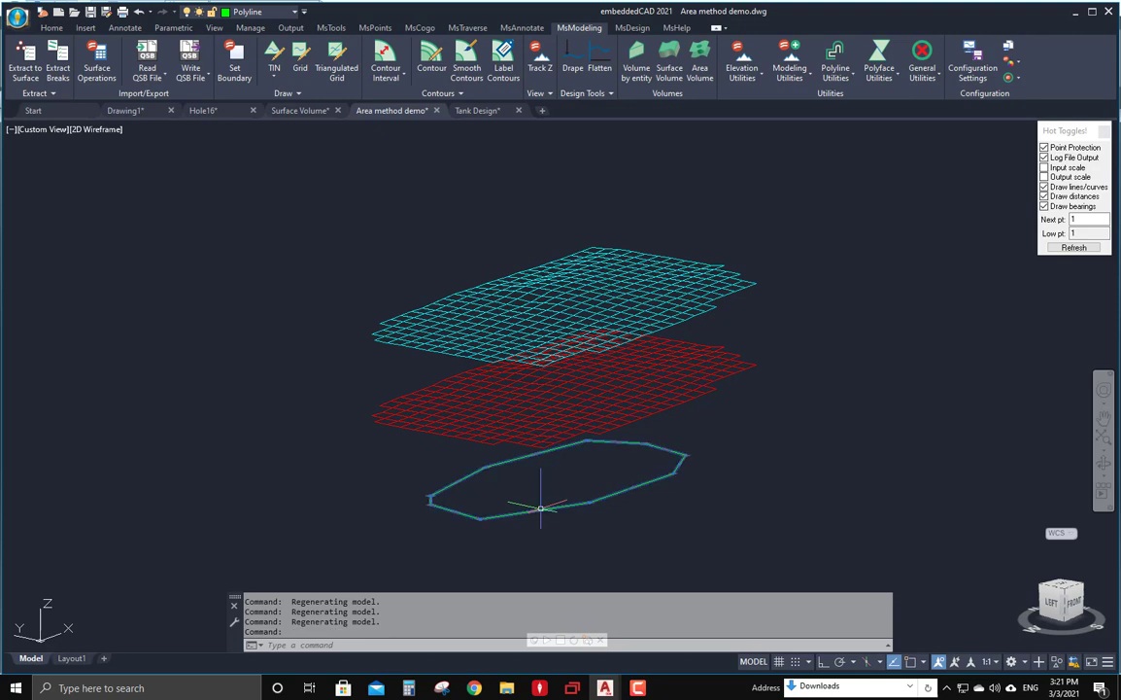
right_click(705, 491)
left_click(751, 472)
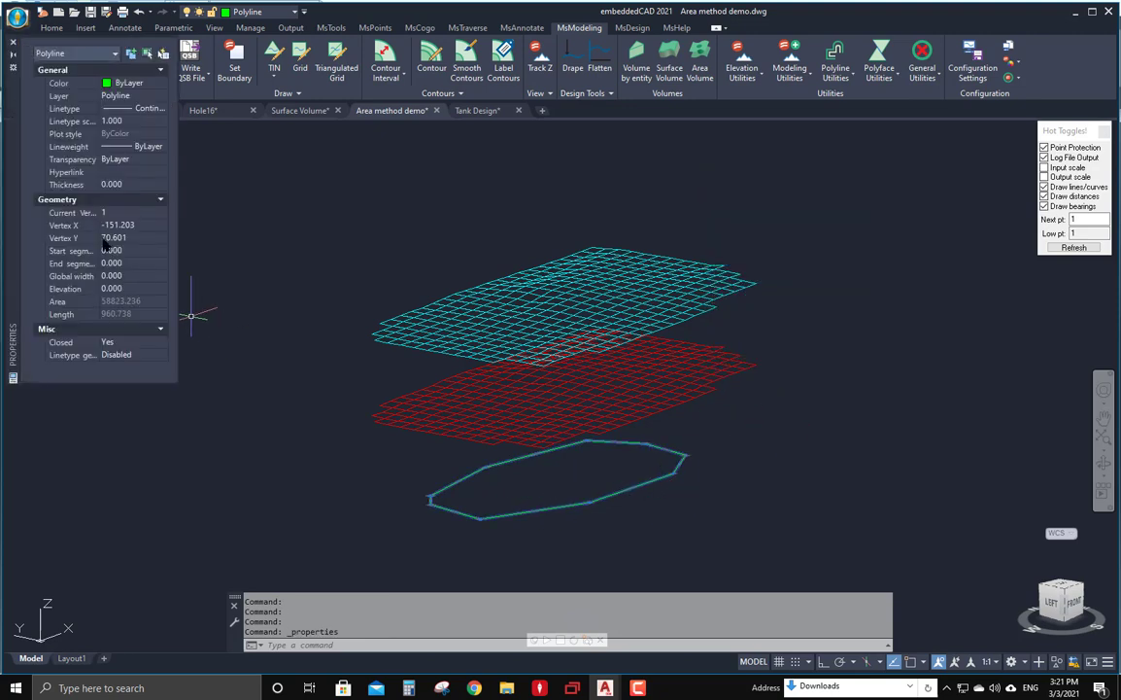
left_click(129, 173)
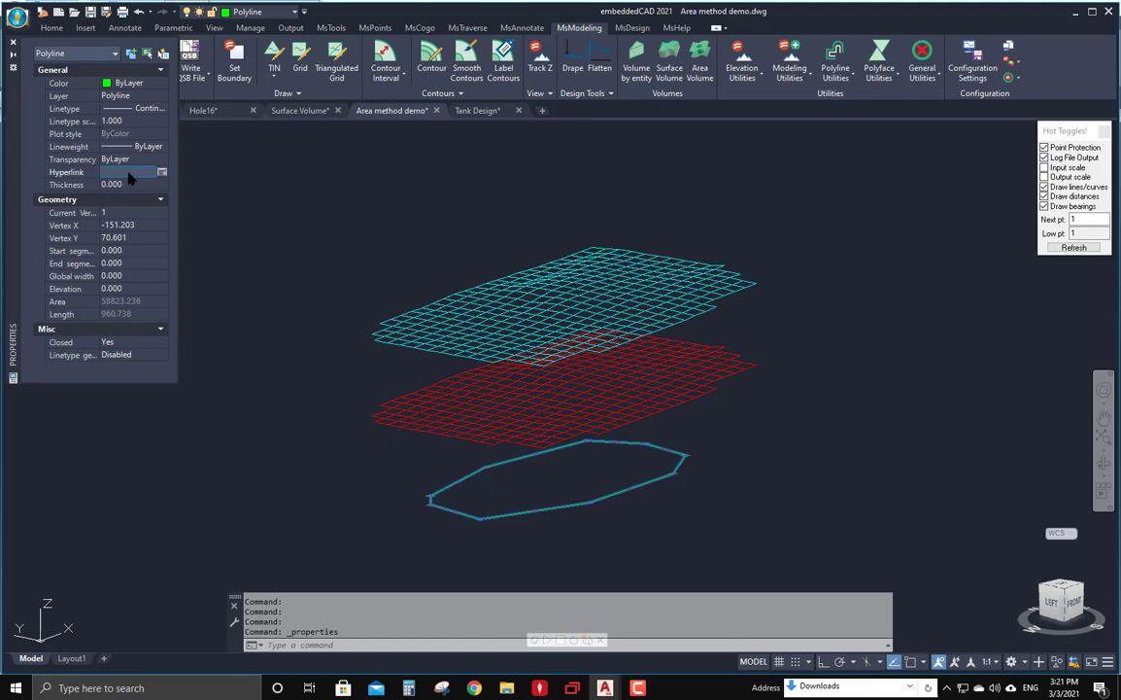
left_click(135, 185)
type("250")
key("Return")
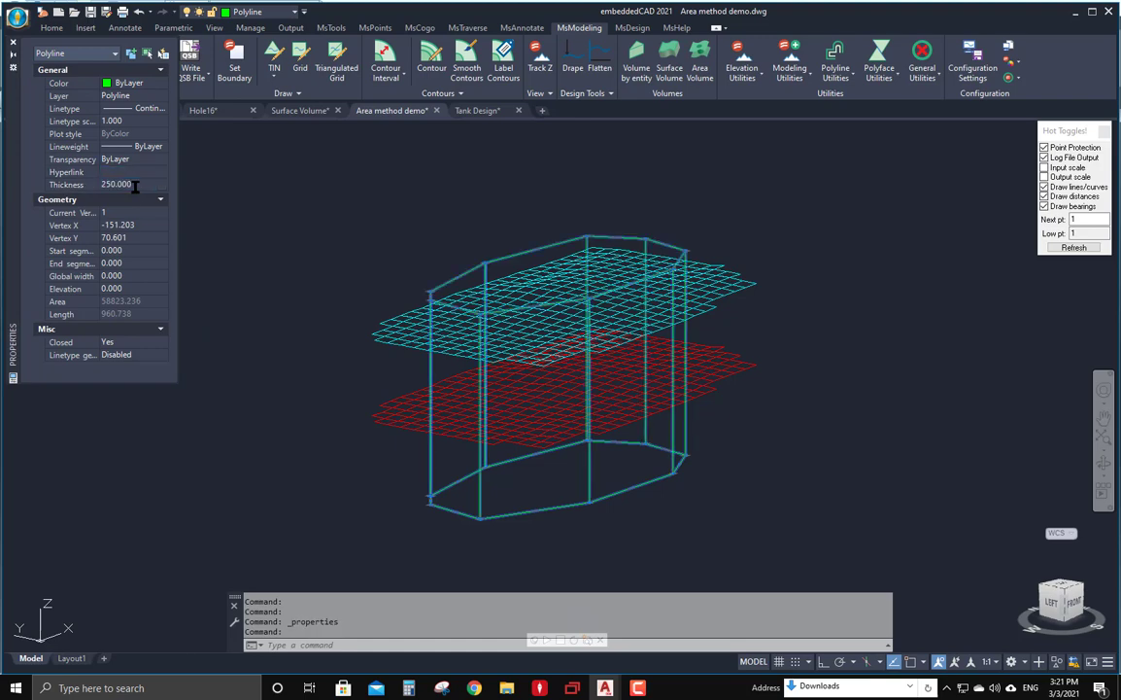
key("Escape")
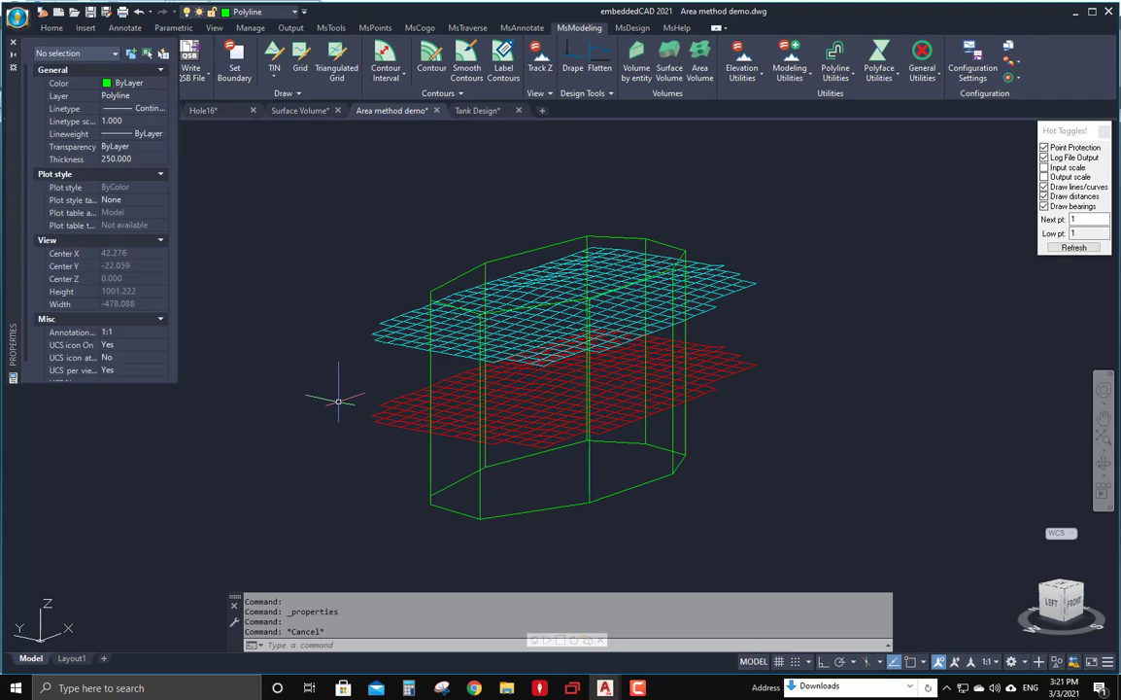
Apply the Conceptual visual style and inspect where the extruded boundary passes through both surfaces
left_click(388, 645)
key("Return")
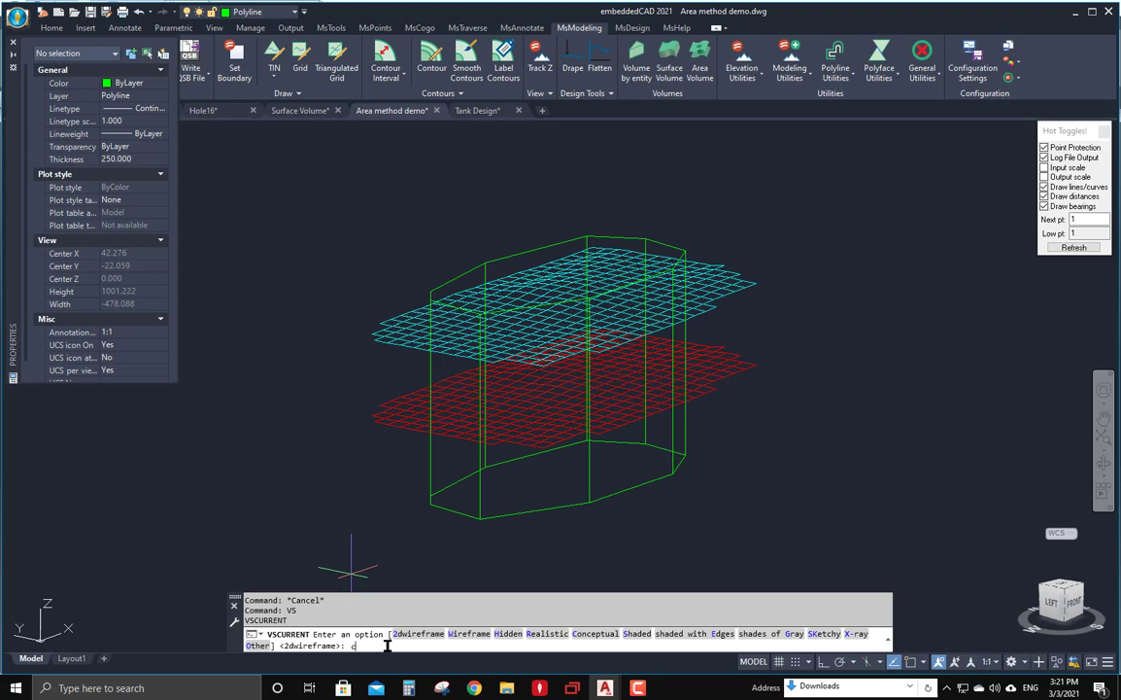
key("Return")
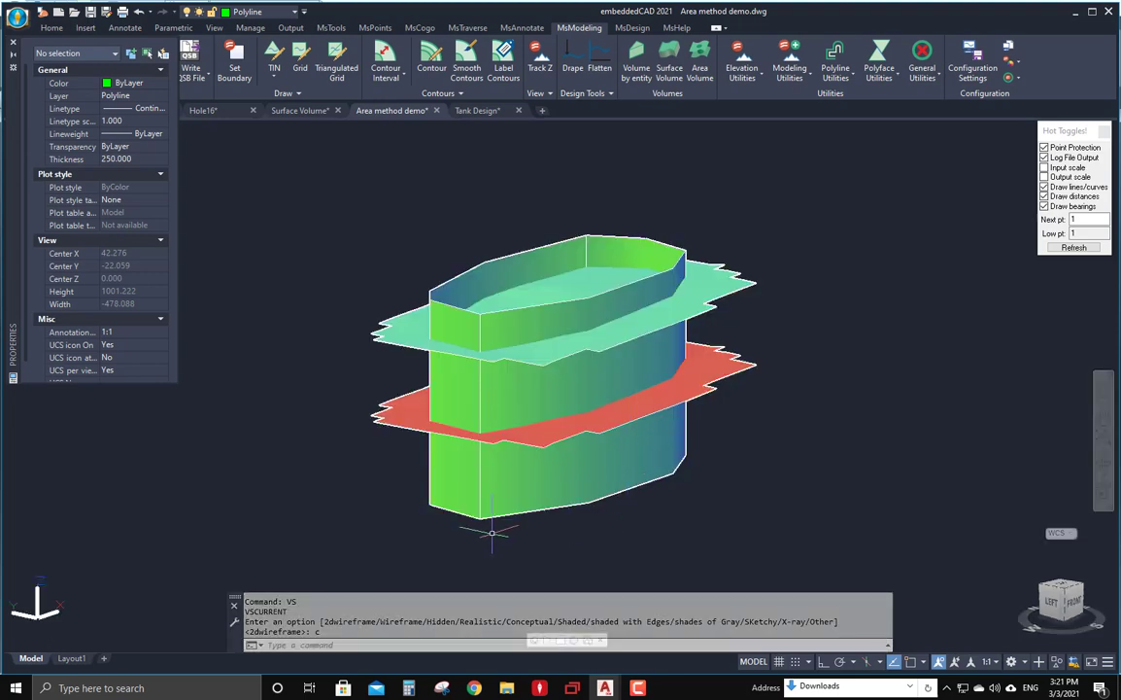
mouse_move(491, 530)
middle_mouse_down("shift")
mouse_move(456, 529)
mouse_move(496, 528)
mouse_move(520, 511)
middle_mouse_up("shift")
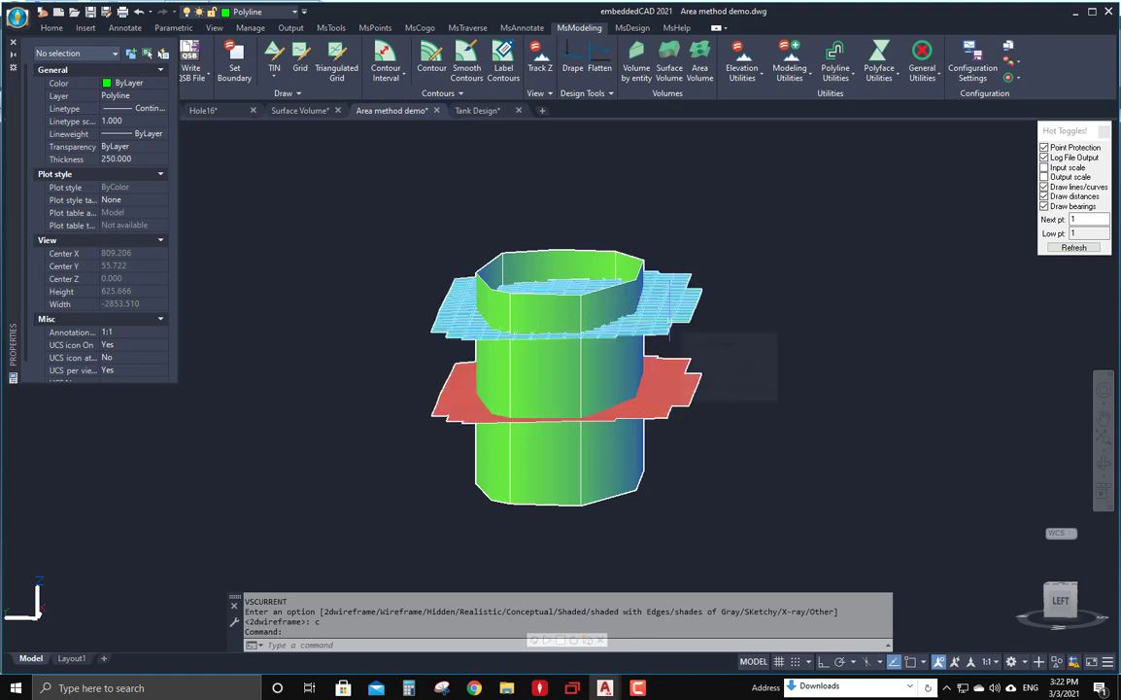
key("Escape")
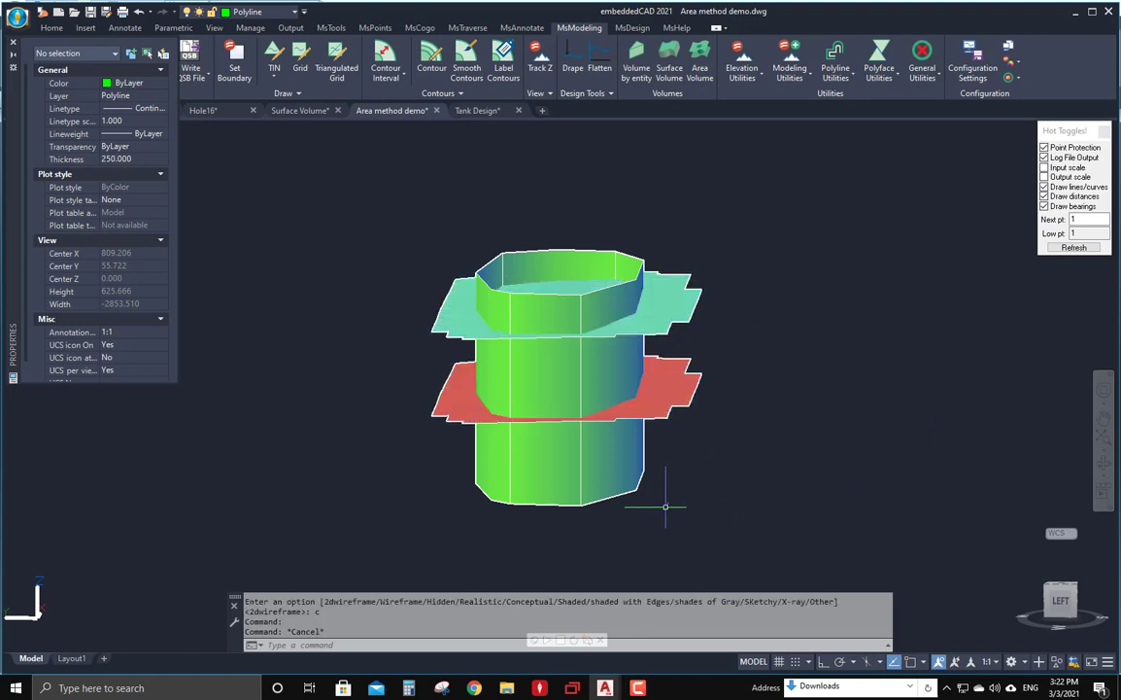
Set the green boundary polyline's thickness back to 0 and deselect it
left_click_drag(649, 513, 614, 482)
key("Escape")
left_click(659, 512)
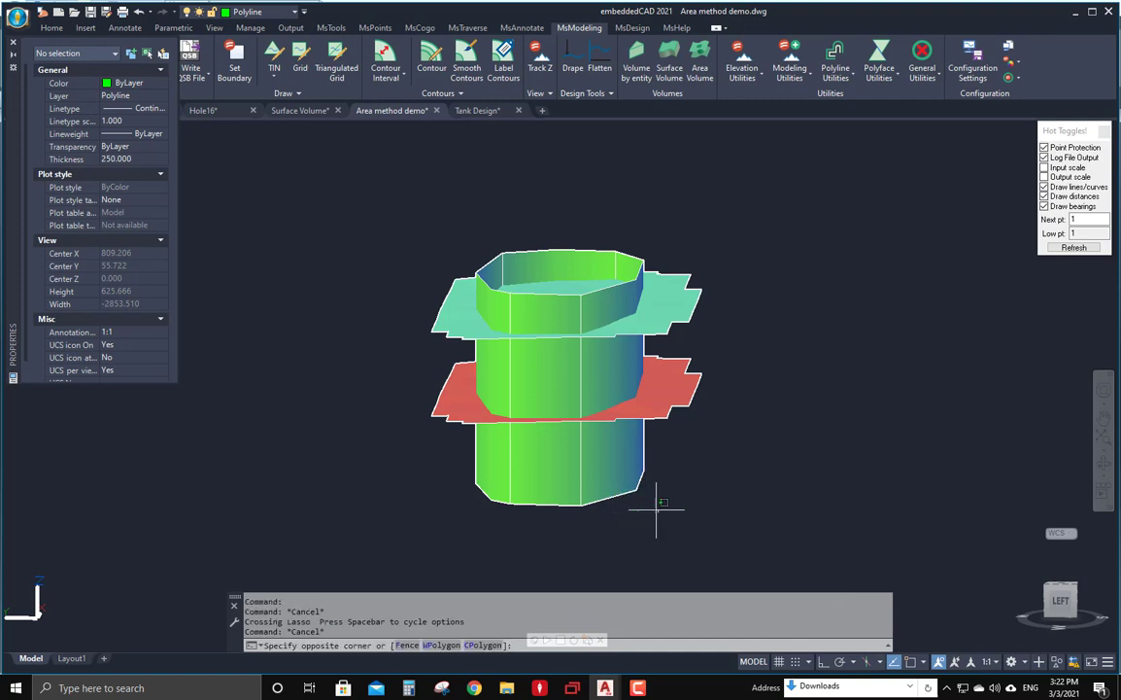
left_click(427, 223)
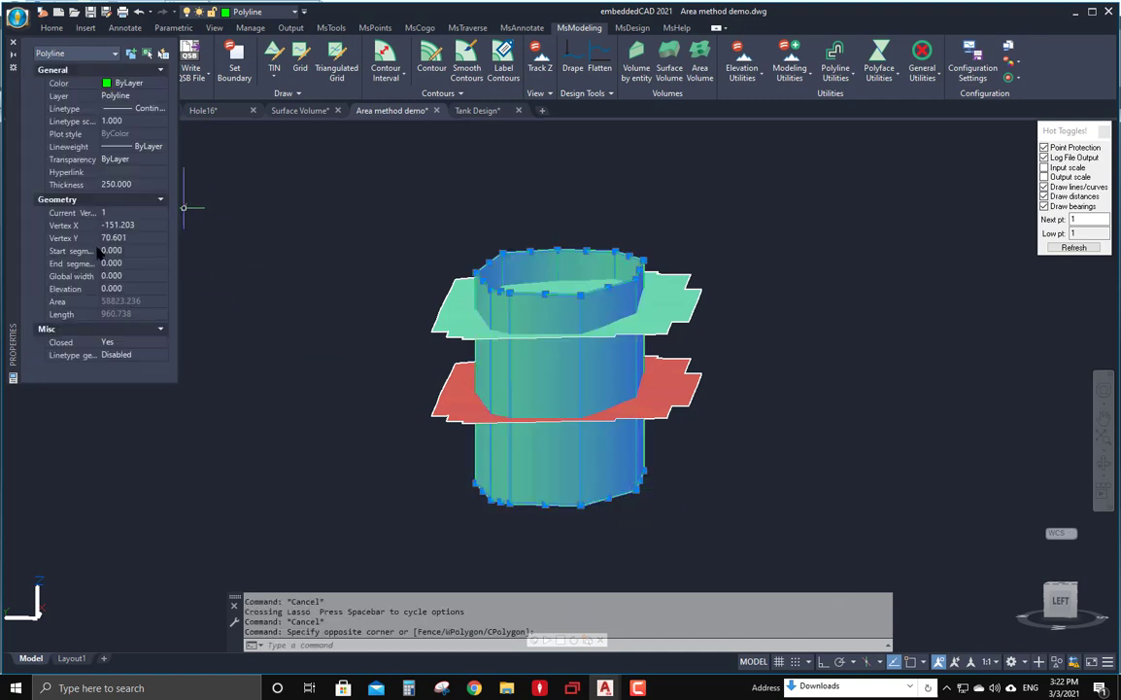
left_click(121, 184)
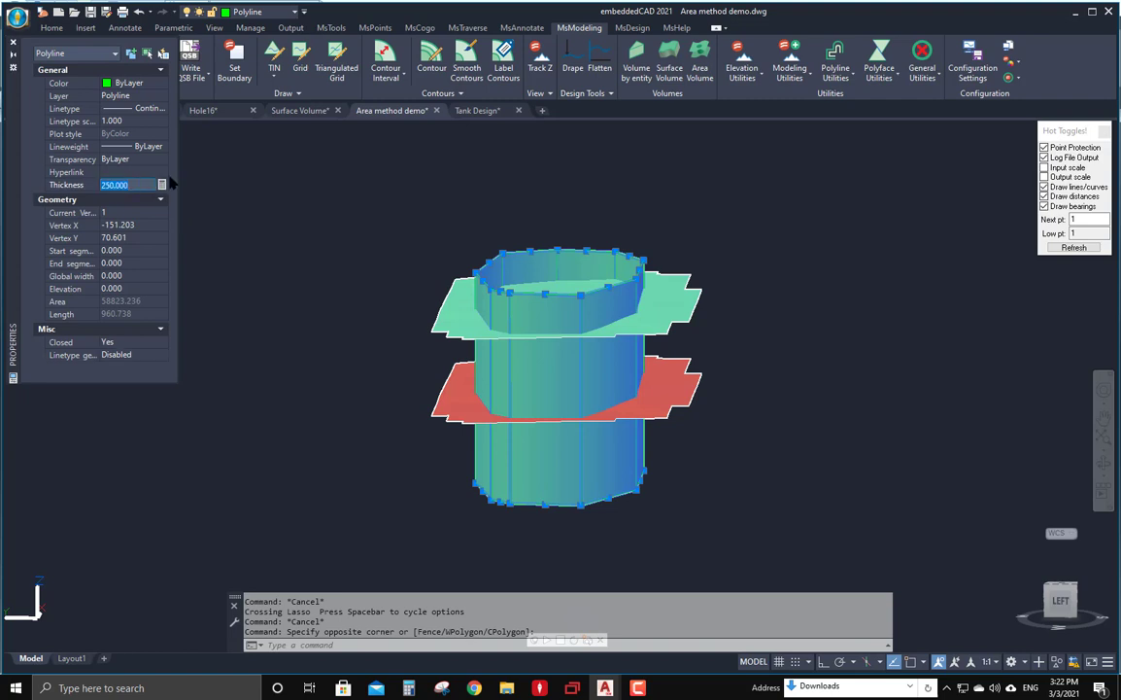
type("0")
key("Return")
key("Escape")
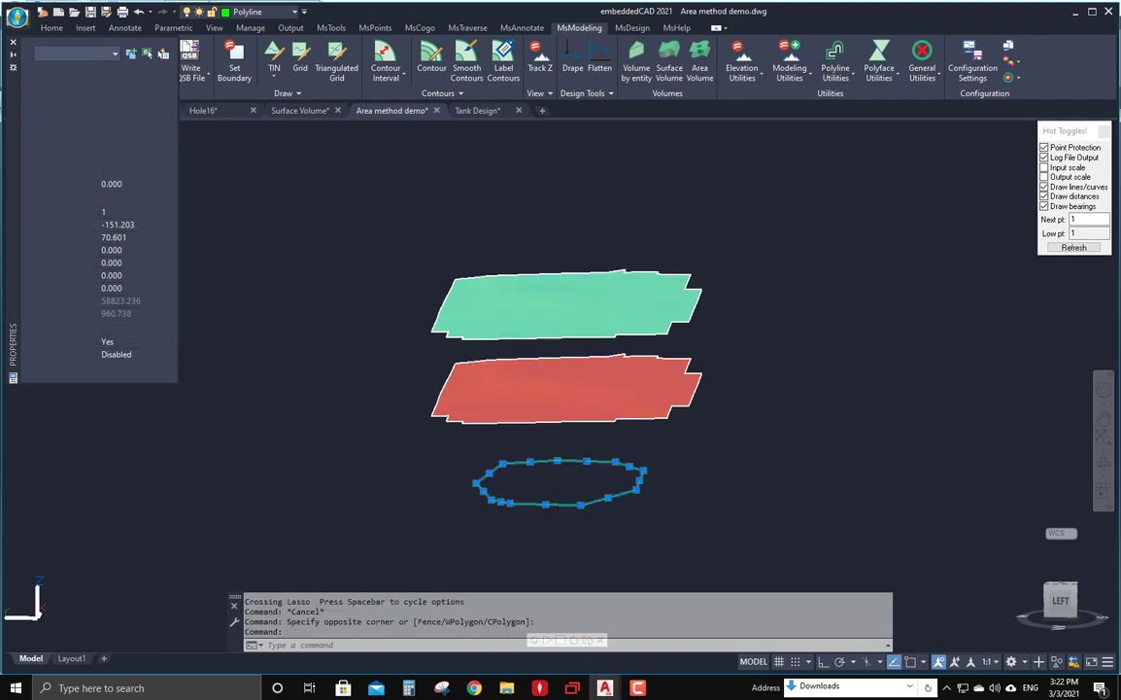
Set up an Area Volume from top-new to bottom-old, continue to the area polygon selection, and cancel there
middle_click_drag(298, 306, 252, 330, "shift")
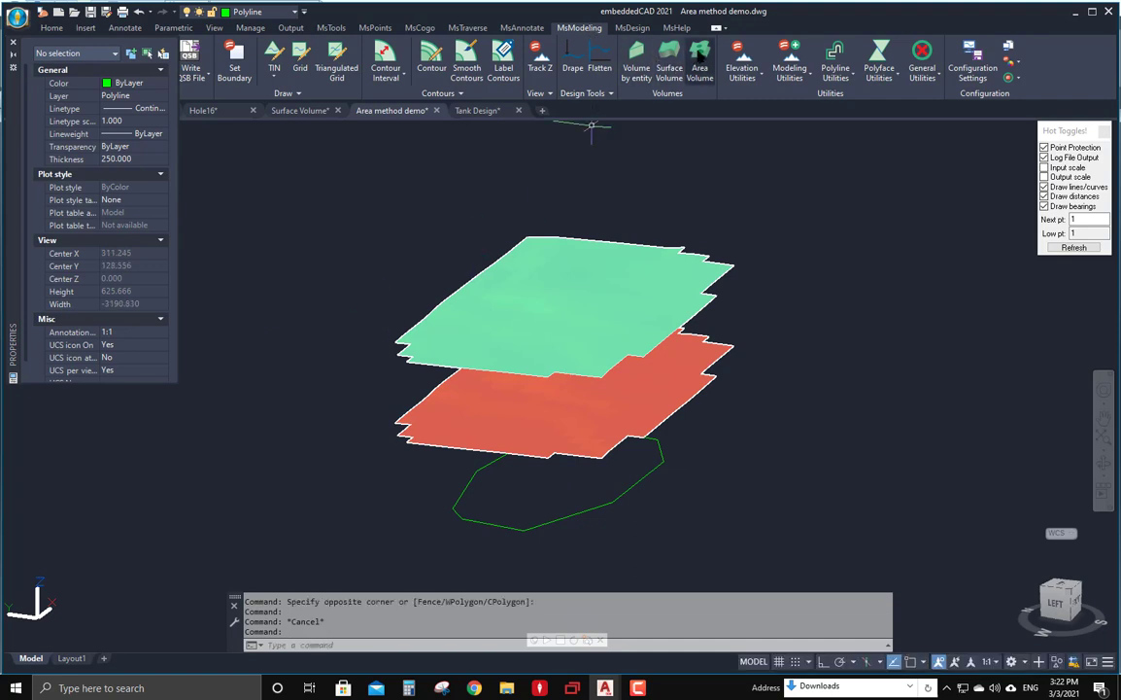
left_click(700, 60)
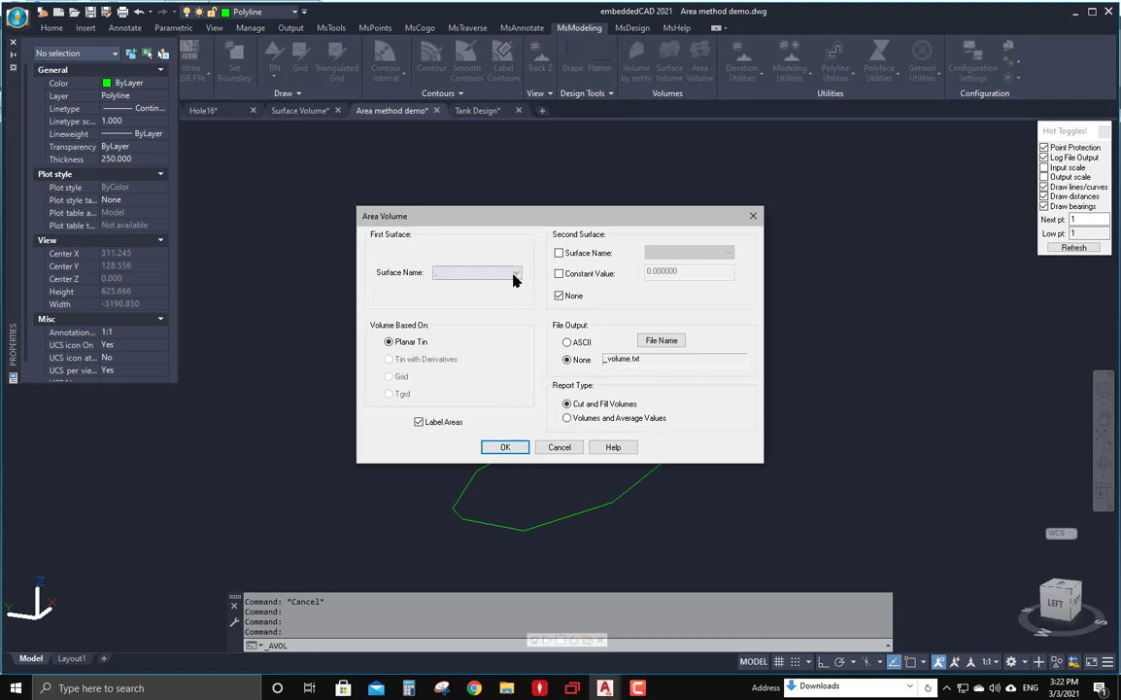
left_click(514, 276)
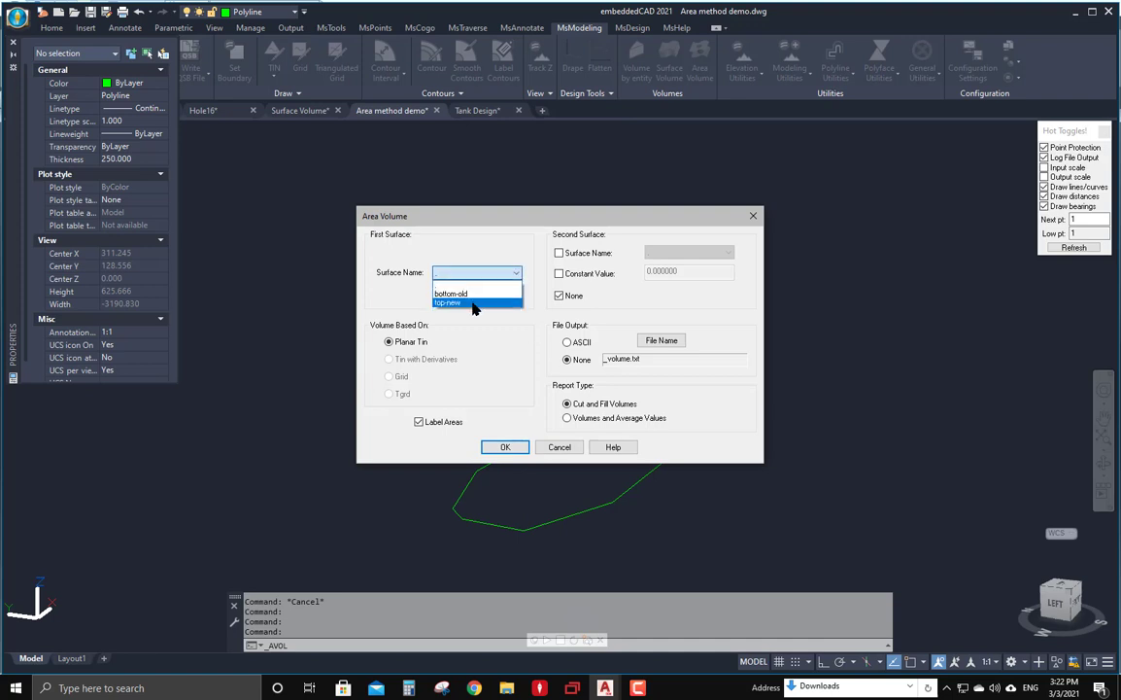
left_click(474, 303)
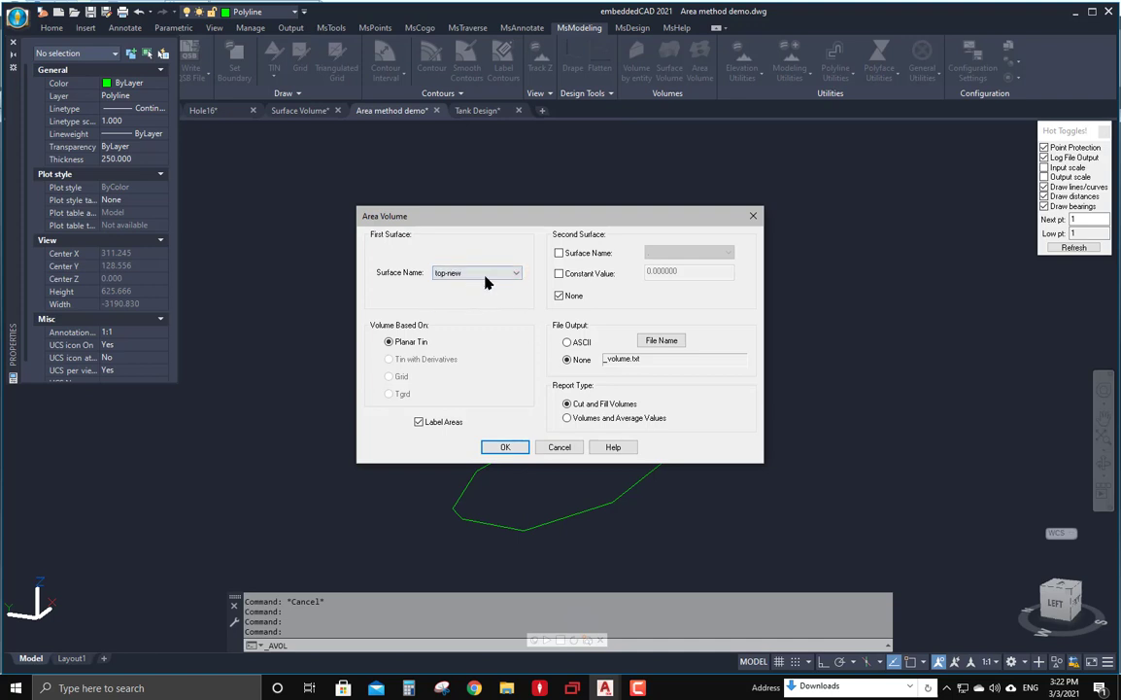
left_click(559, 253)
left_click(727, 252)
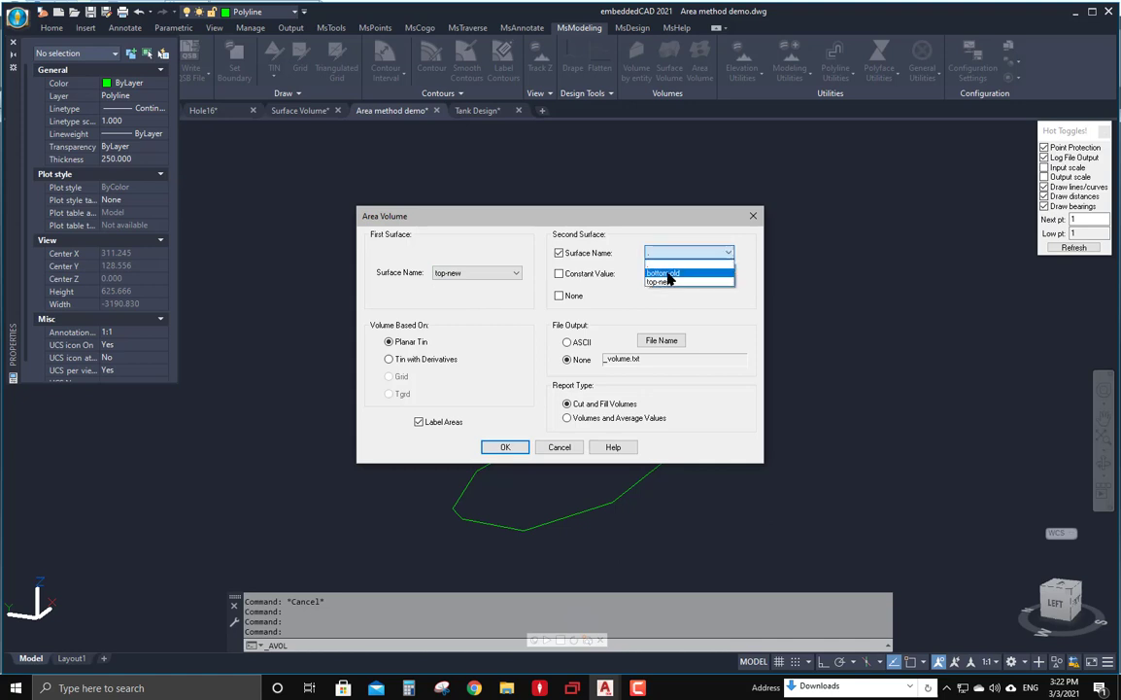
left_click(669, 277)
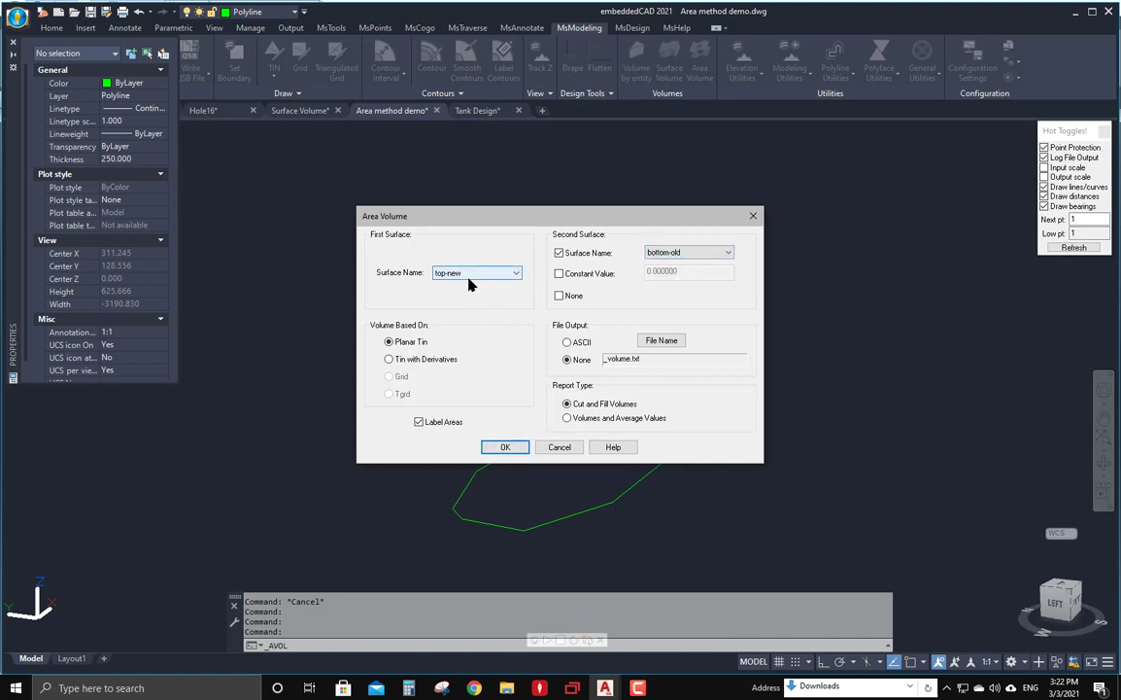
left_click_drag(571, 217, 228, 181)
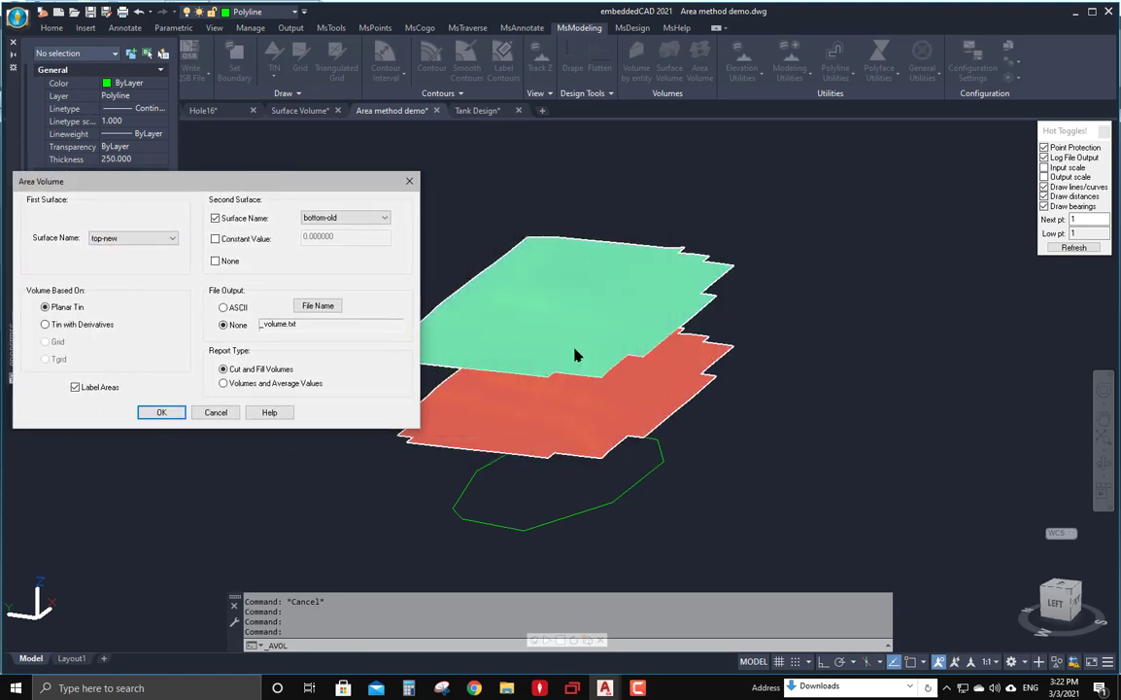
left_click(161, 413)
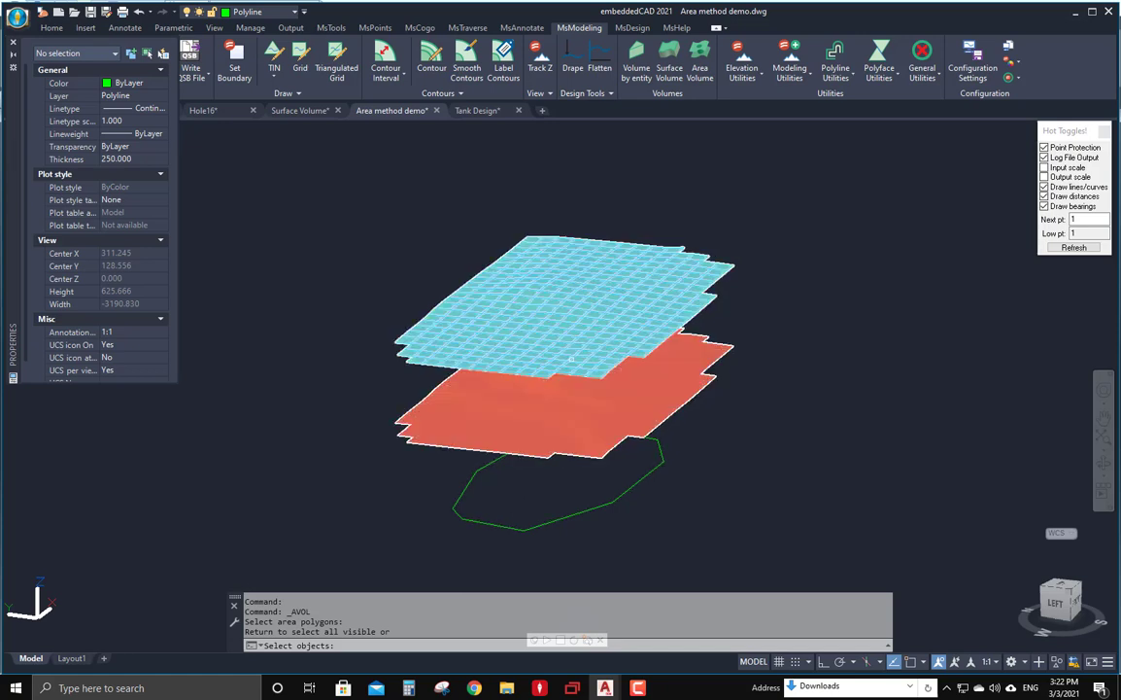
key("Escape")
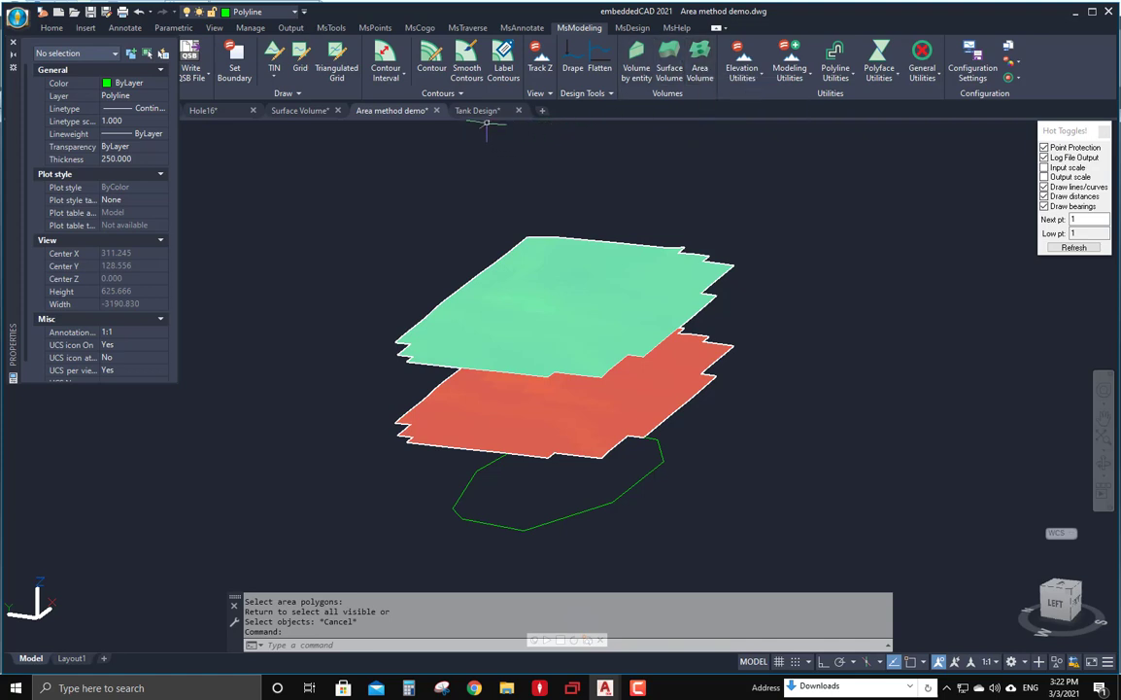
Switch to the Tank Design drawing and centre its contents
mouse_move(488, 118)
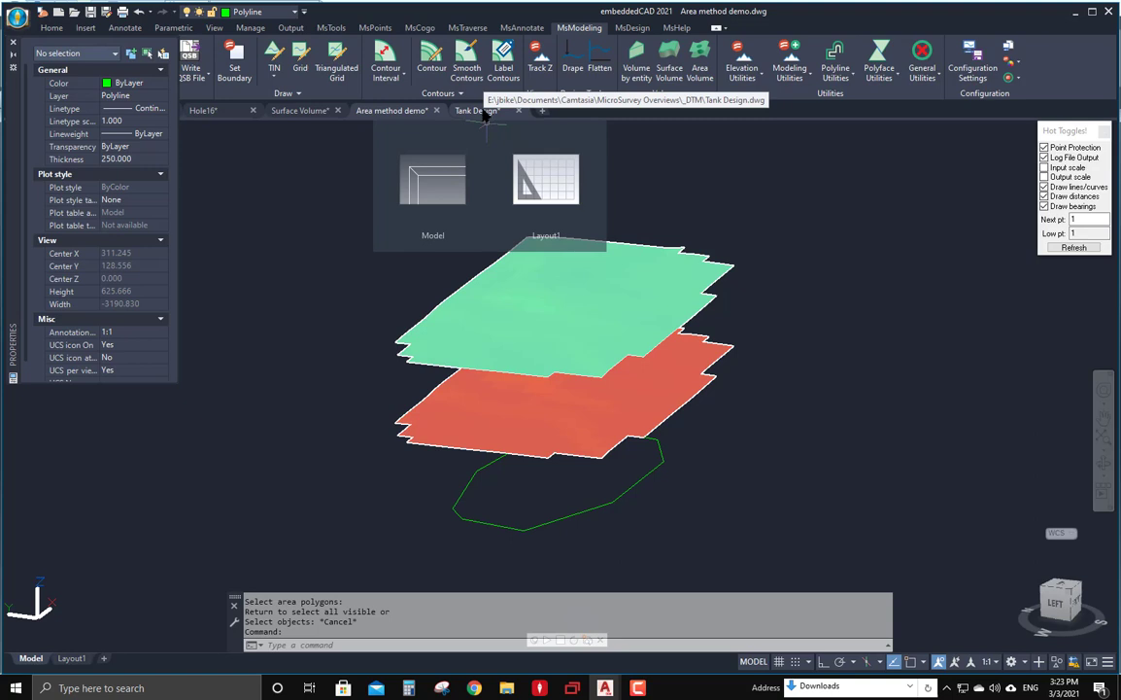
left_click(483, 112)
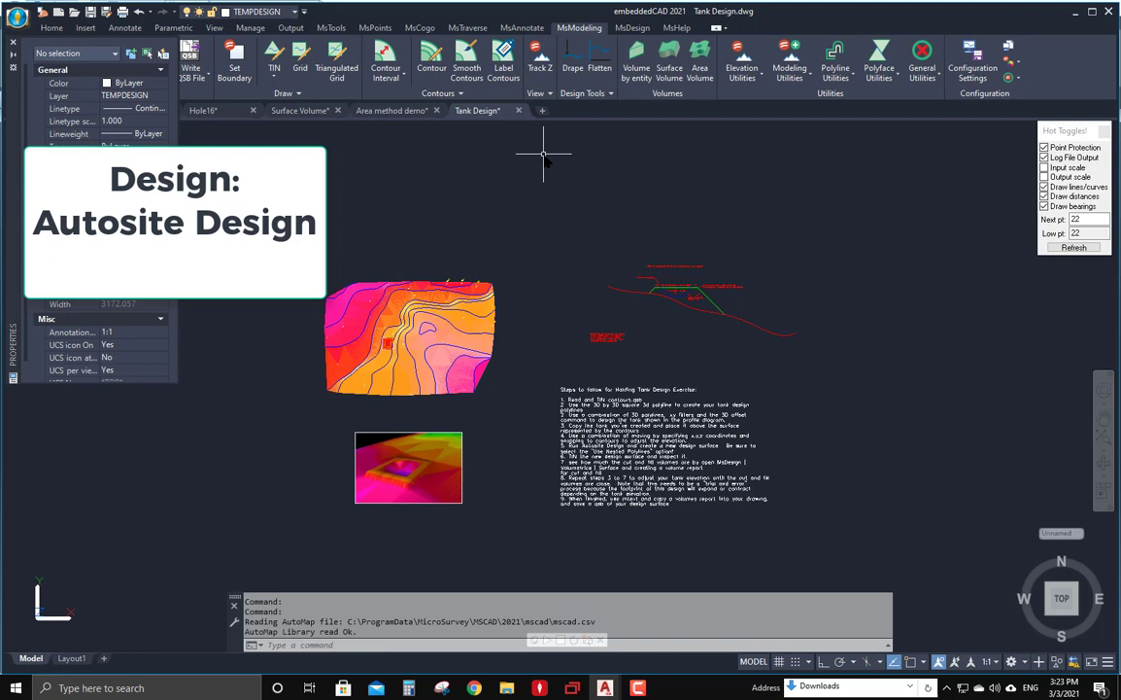
key("Escape")
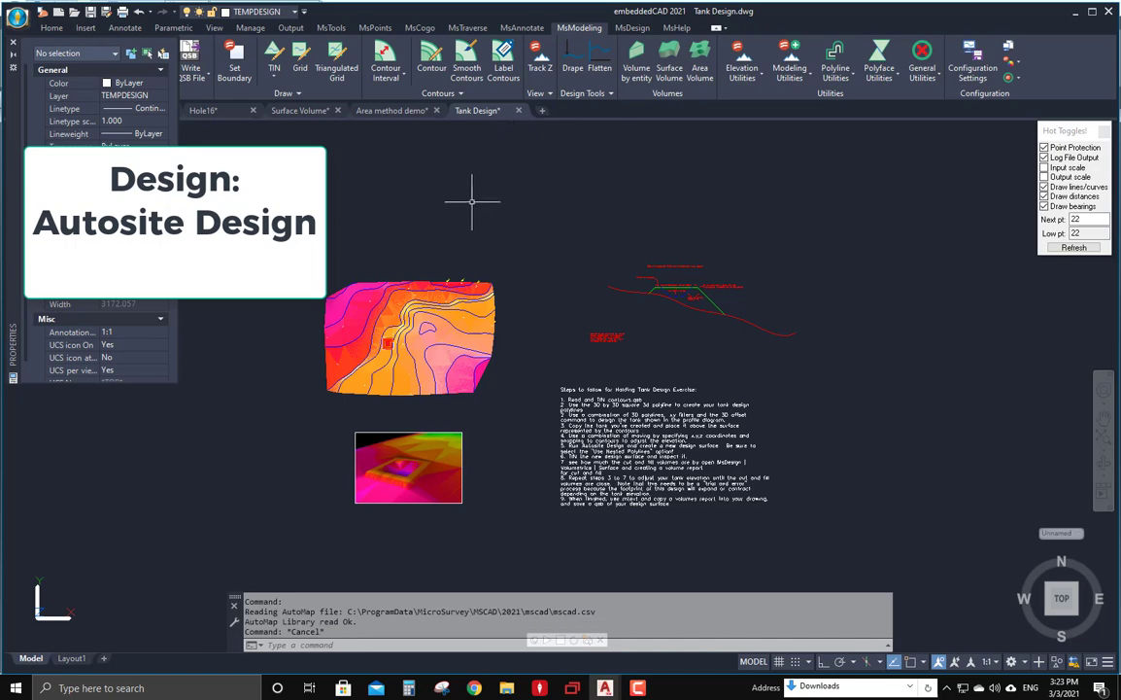
middle_click_drag(583, 336, 644, 336)
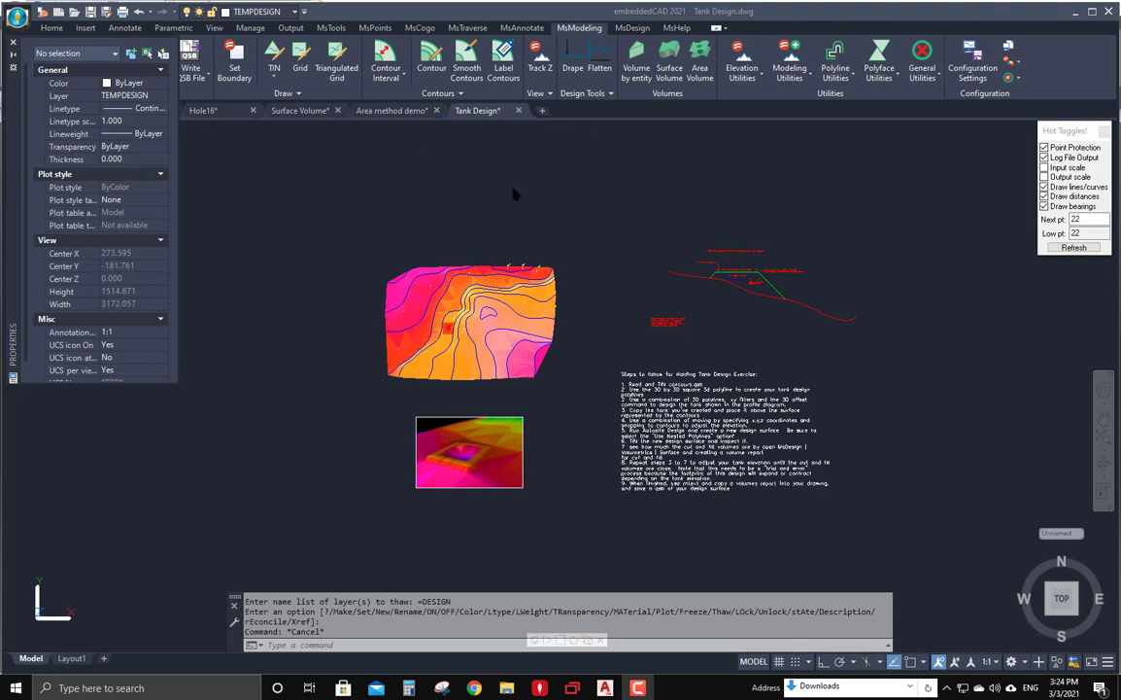
Make layer 0 current and freeze the DESIGN layer to hide the coloured surface over the contours
left_click(295, 13)
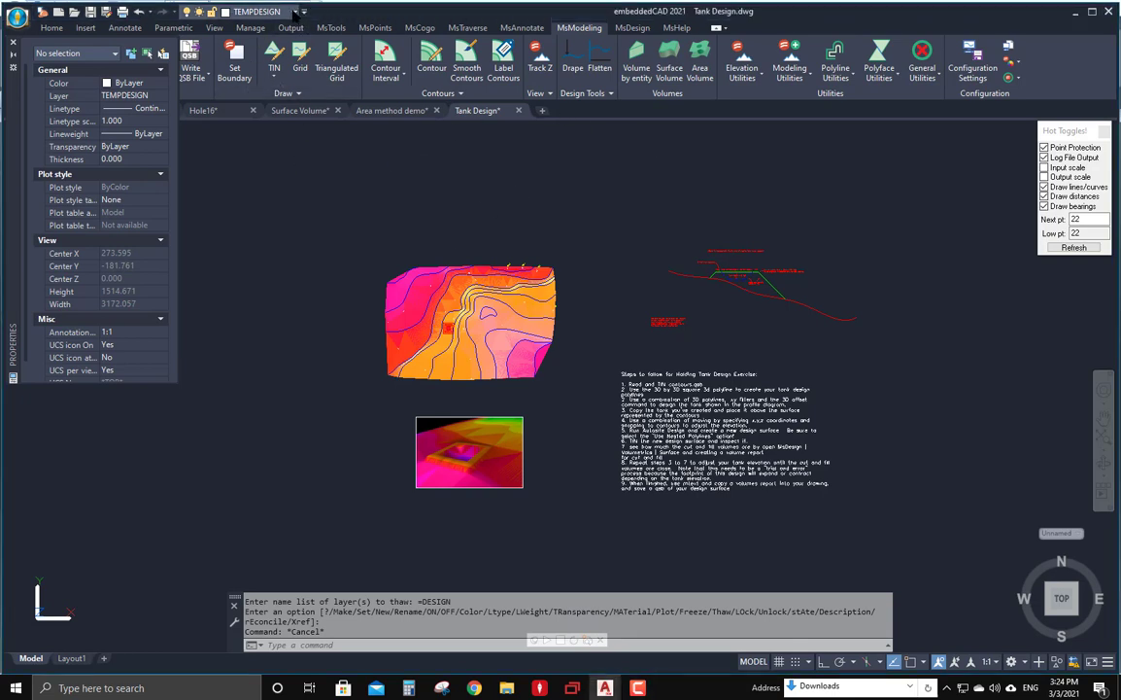
left_click(294, 14)
left_click(293, 20)
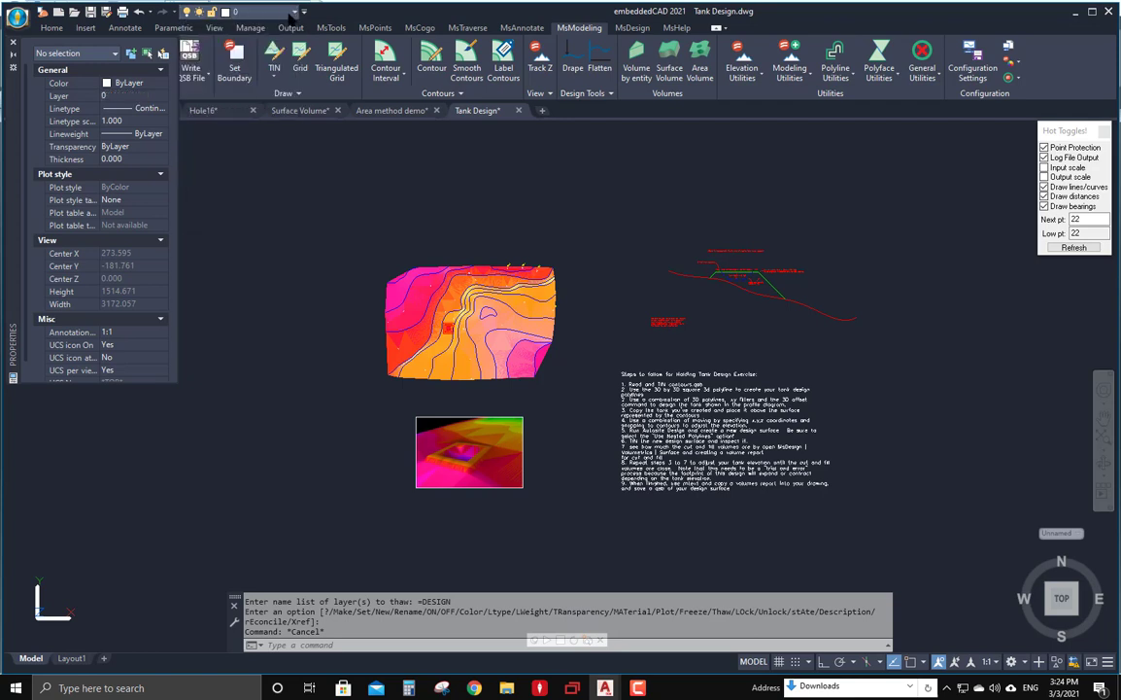
left_click(294, 12)
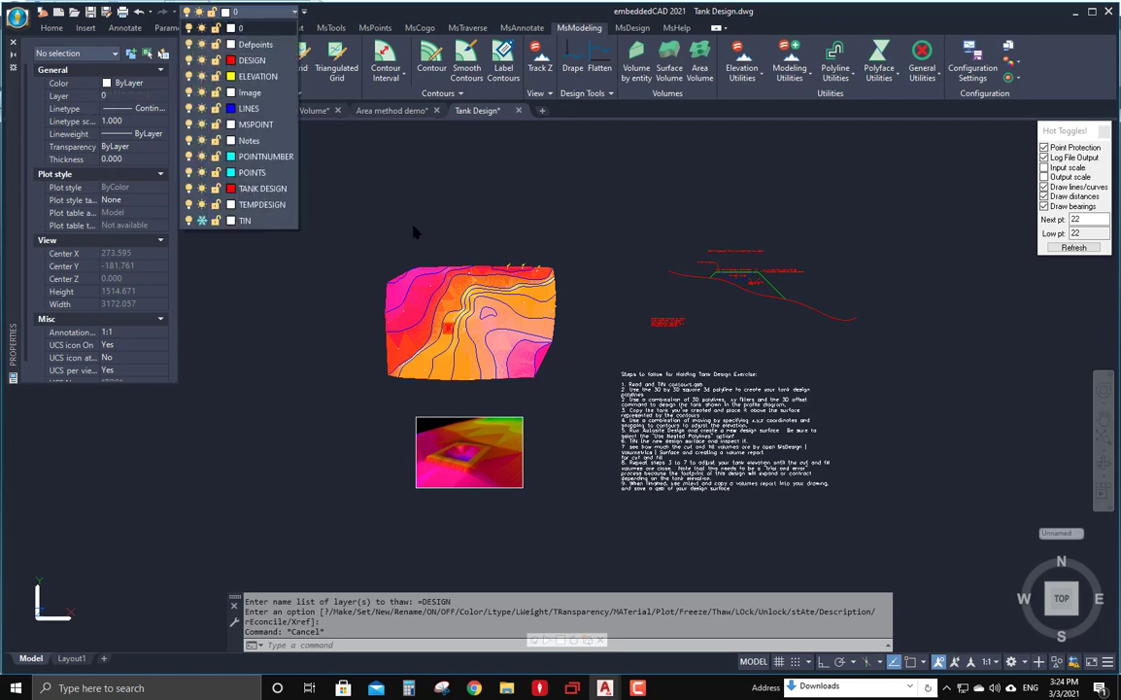
left_click(201, 61)
key("Escape")
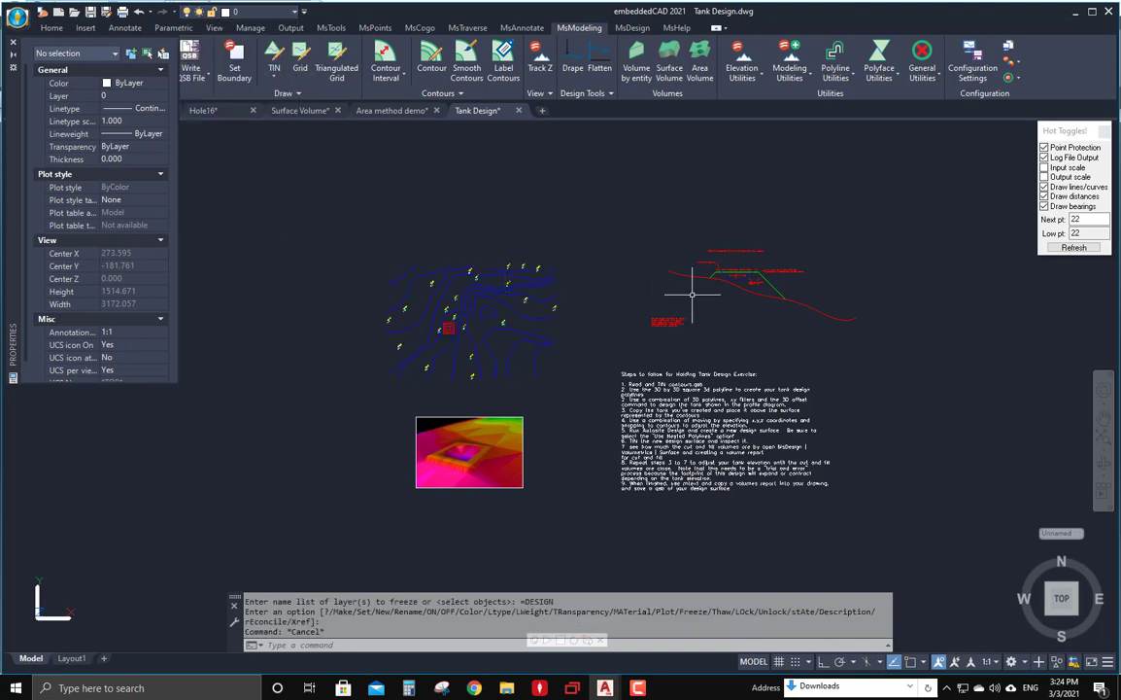
Examine the holding tank's profile diagram, including its walkway, outside edge, depth and slope notes
scroll(479, 329, "up", 3)
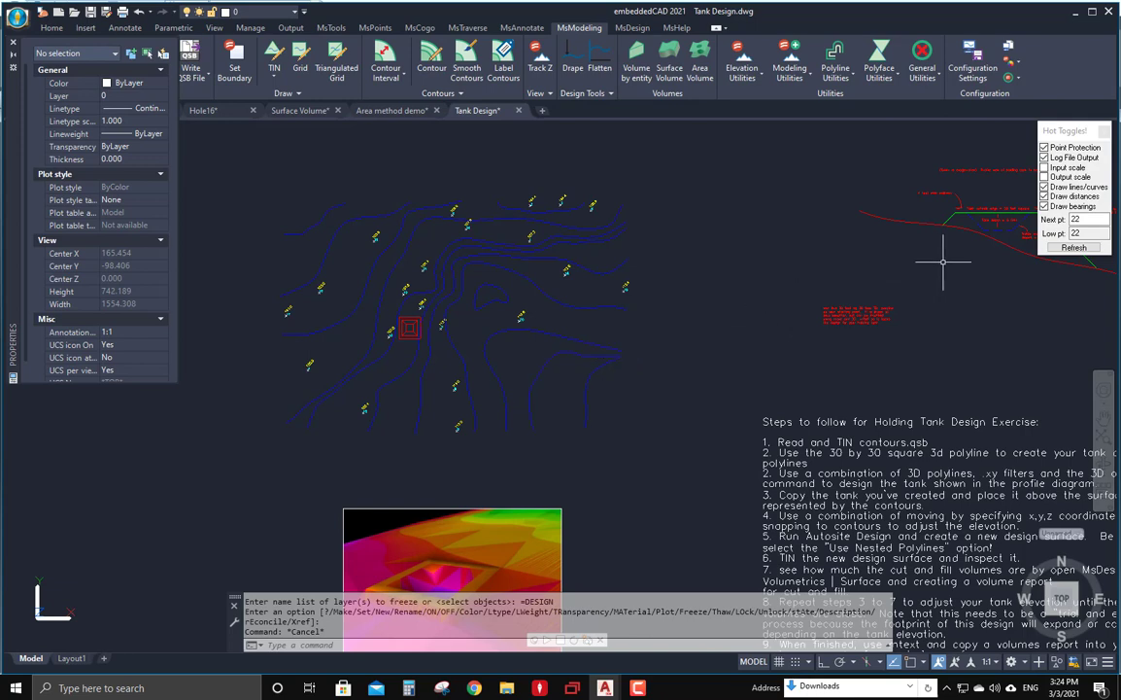
mouse_move(874, 253)
middle_mouse_down()
mouse_move(671, 326)
mouse_move(664, 359)
middle_mouse_up()
scroll(694, 305, "up", 6)
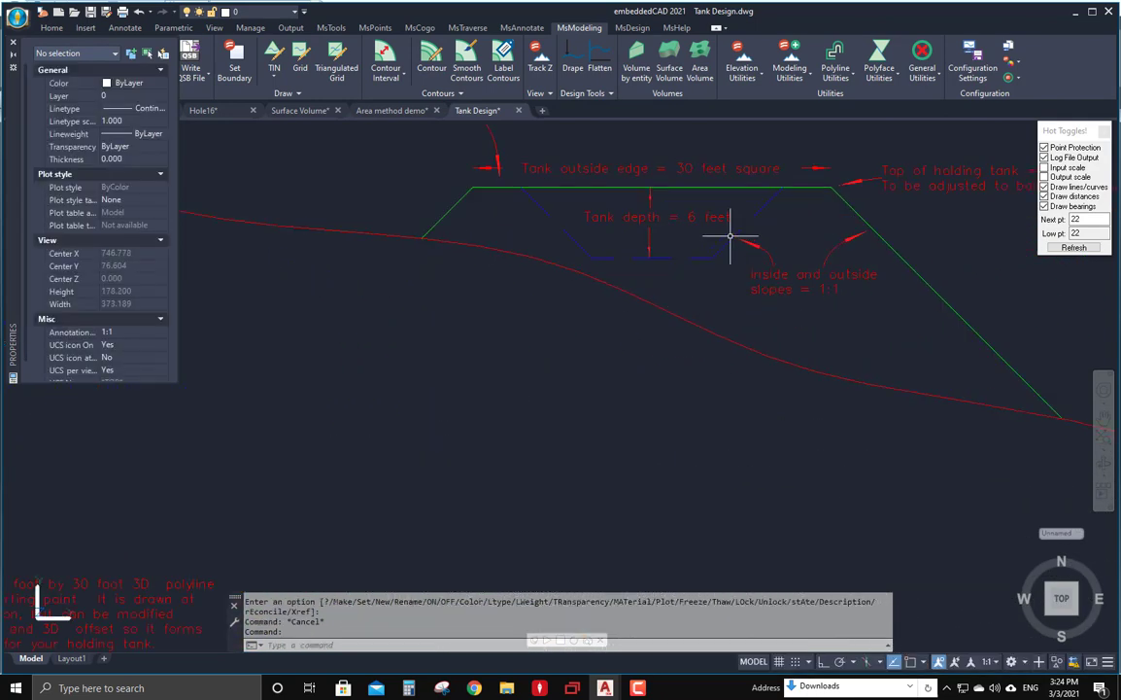
scroll(709, 233, "down", 4)
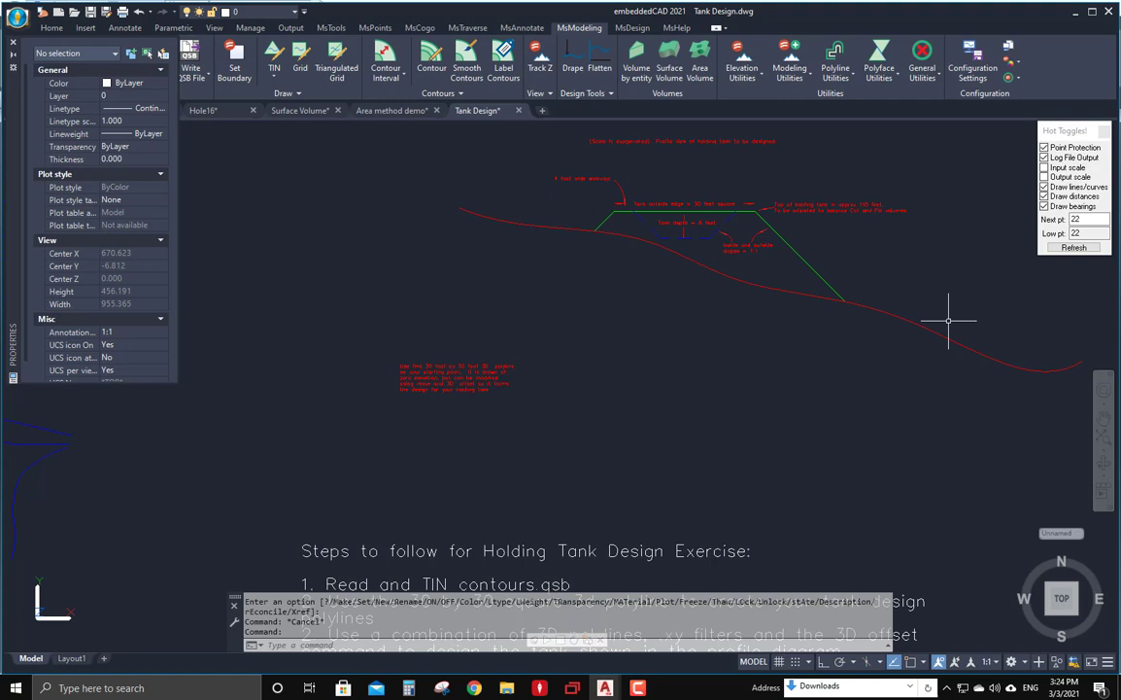
scroll(621, 182, "up", 3)
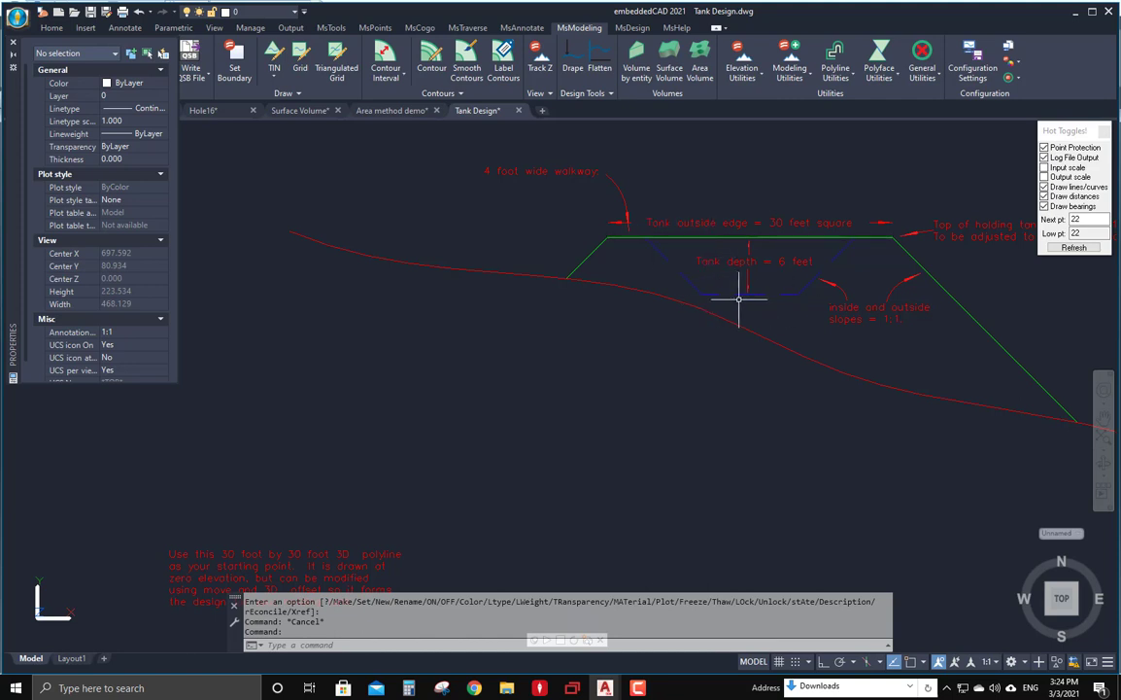
scroll(824, 193, "down", 6)
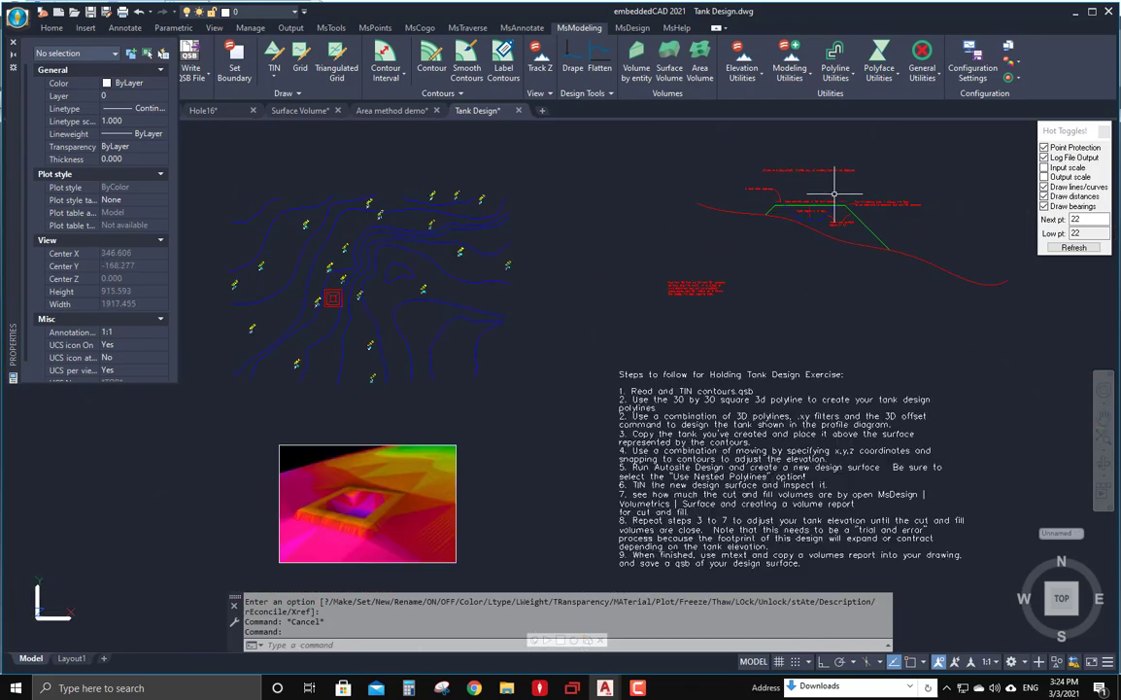
Examine the red 3D tank polylines among the contours up close from an oblique angle
scroll(517, 268, "up", 4)
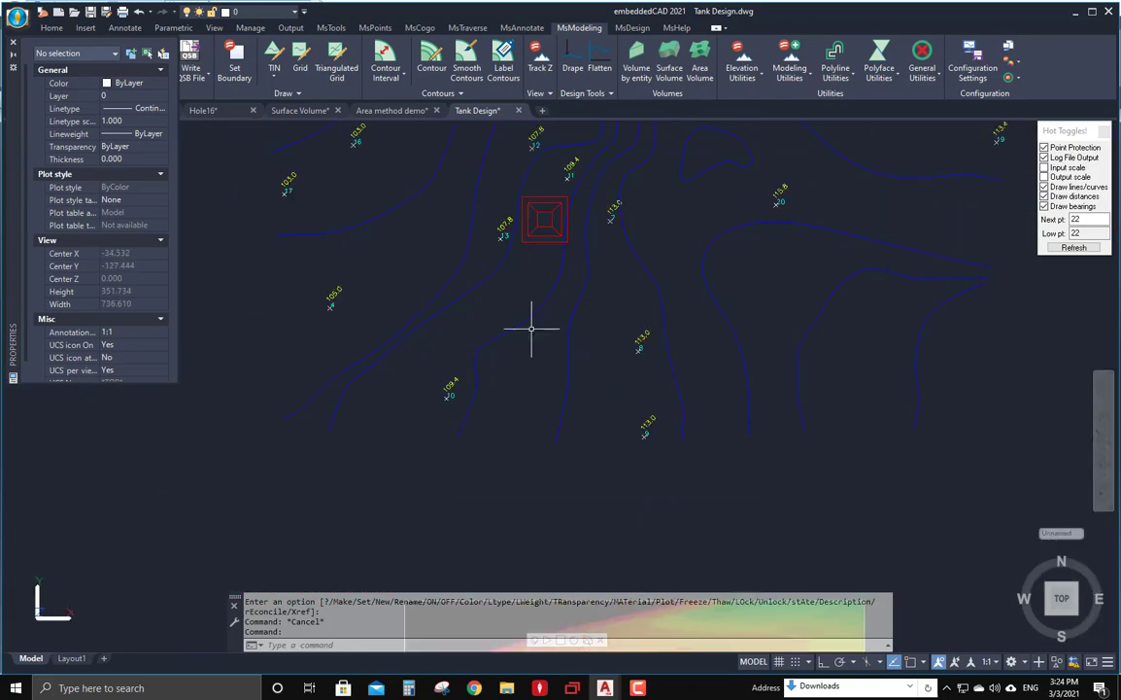
mouse_move(530, 328)
middle_mouse_down("shift")
mouse_move(566, 324)
mouse_move(571, 295)
mouse_move(592, 267)
mouse_move(707, 248)
mouse_move(723, 180)
middle_mouse_up("shift")
scroll(663, 254, "up", 4)
scroll(646, 251, "up", 4)
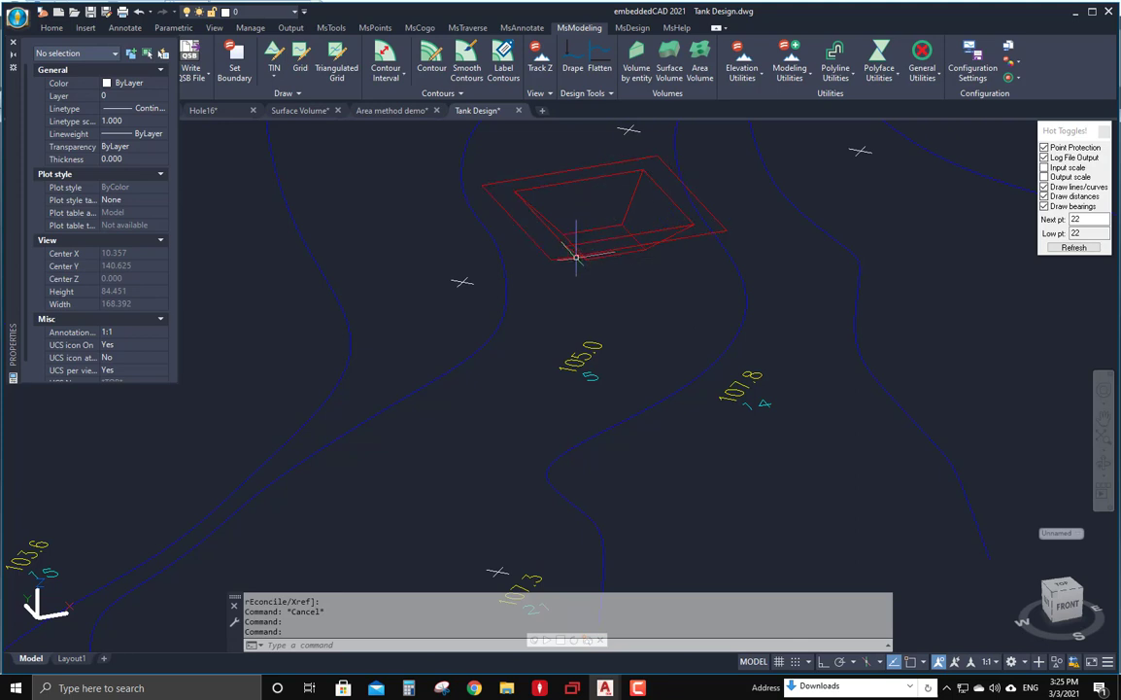
middle_click_drag(585, 325, 577, 324, "shift")
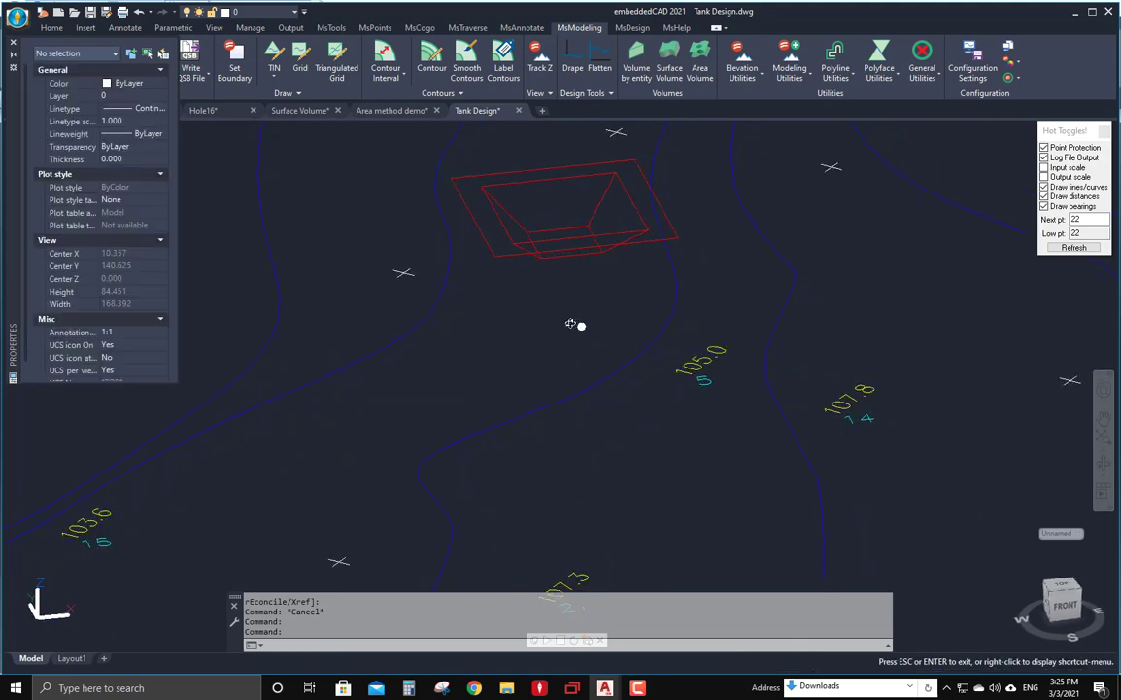
scroll(592, 318, "down", 10)
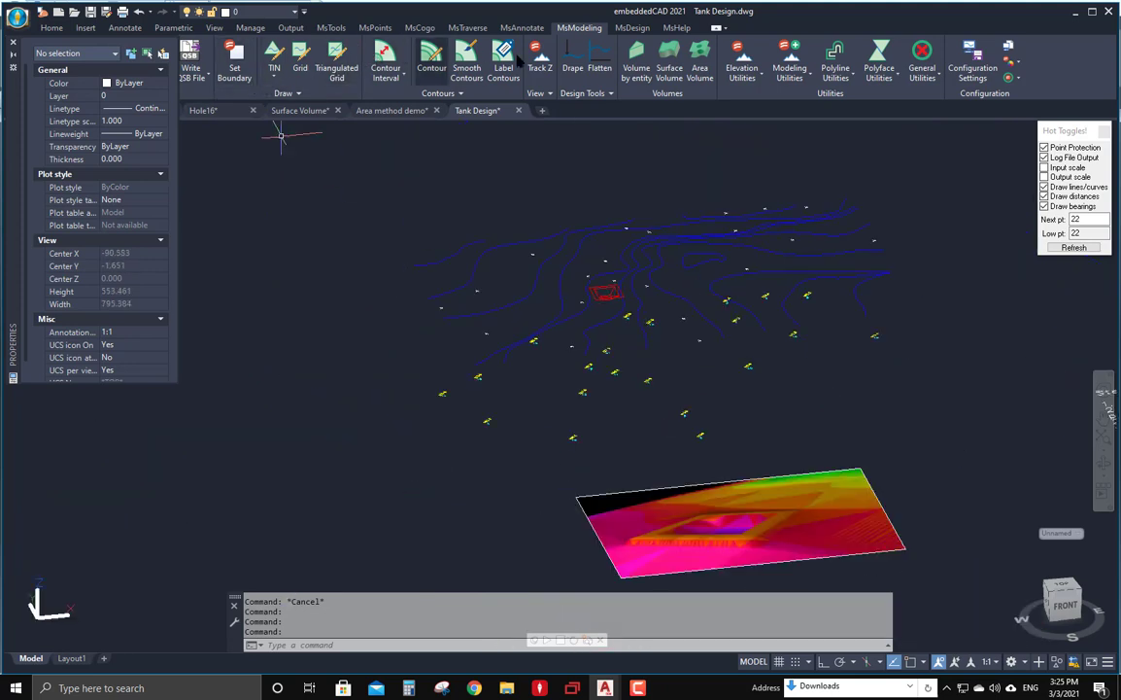
Close the Properties palette and review the Auto Site Design settings for cut slope, nested polylines, existing surface and design surface, without applying them
left_click(619, 30)
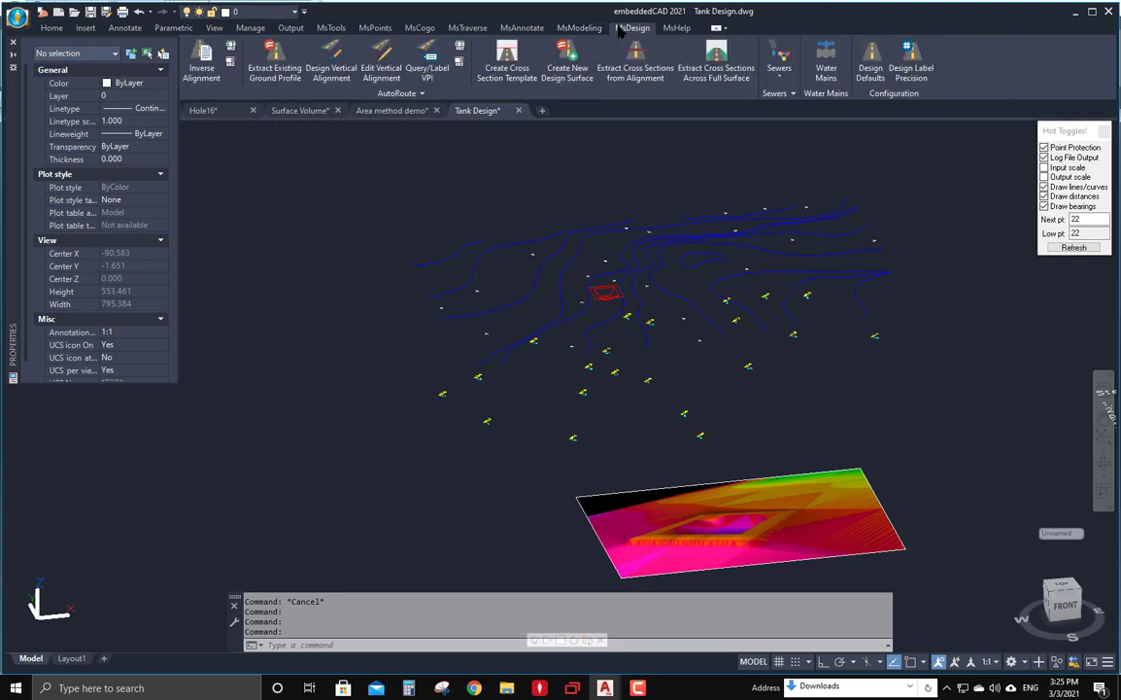
left_click(13, 42)
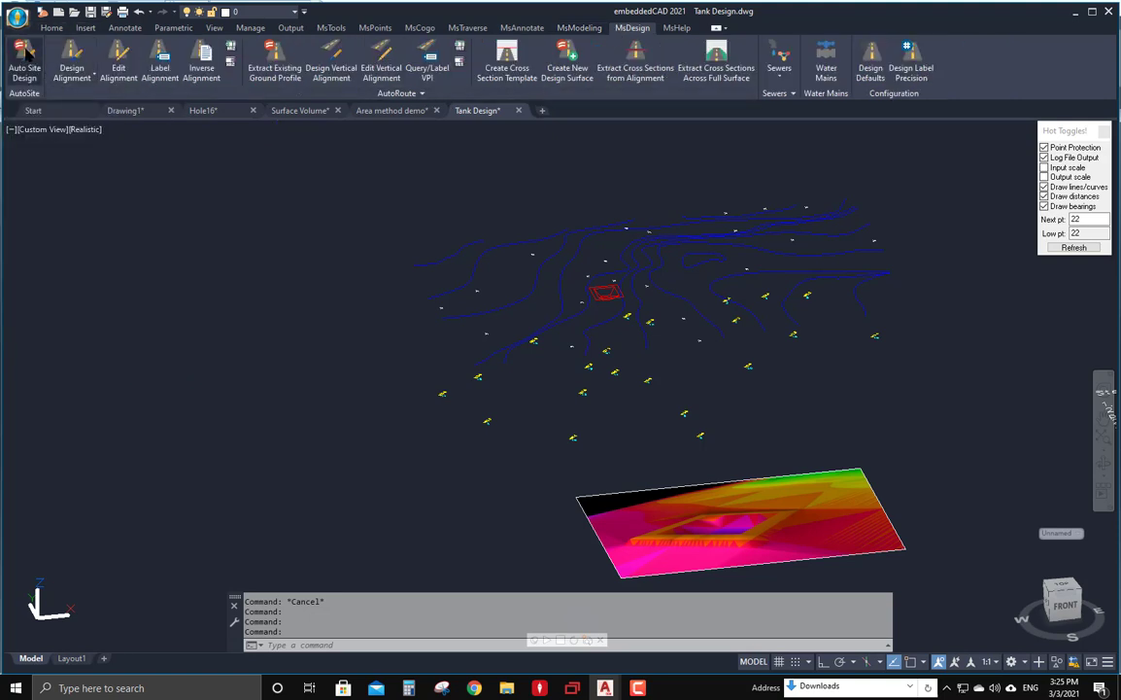
left_click(25, 54)
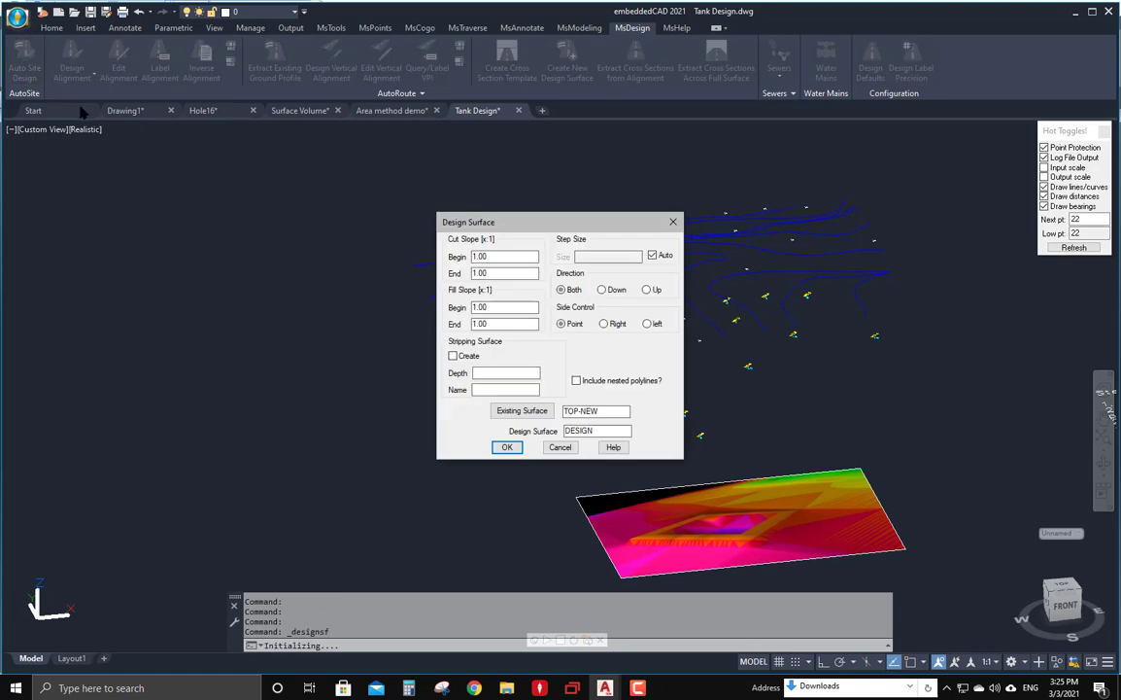
left_click_drag(505, 227, 262, 187)
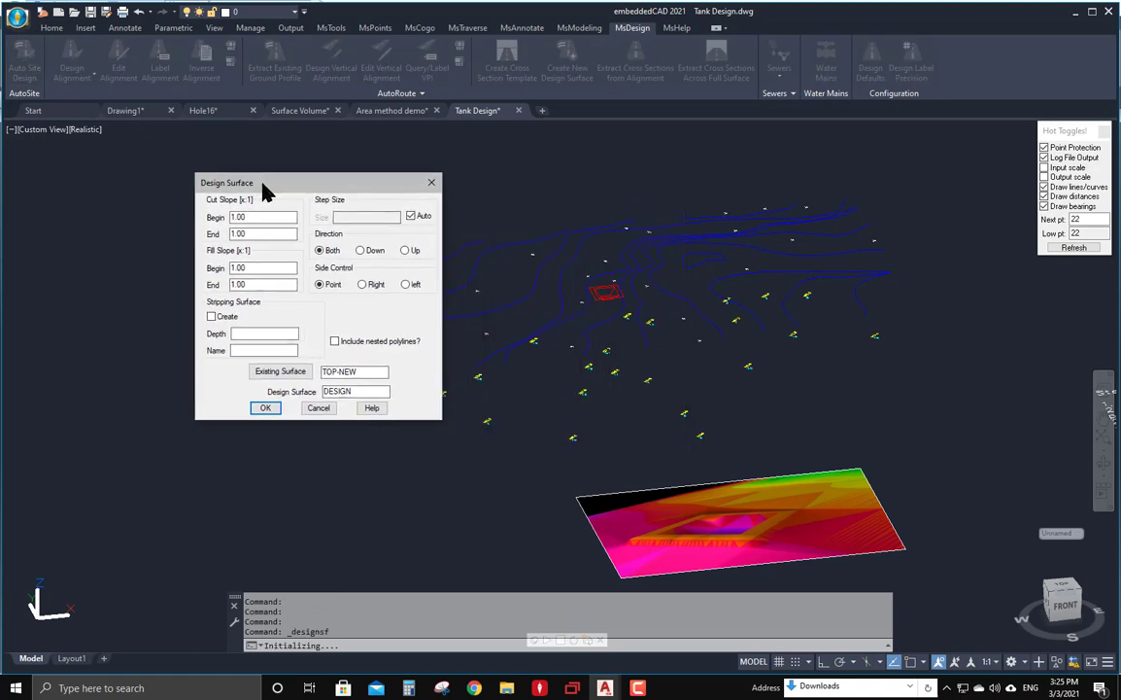
double_click(251, 219)
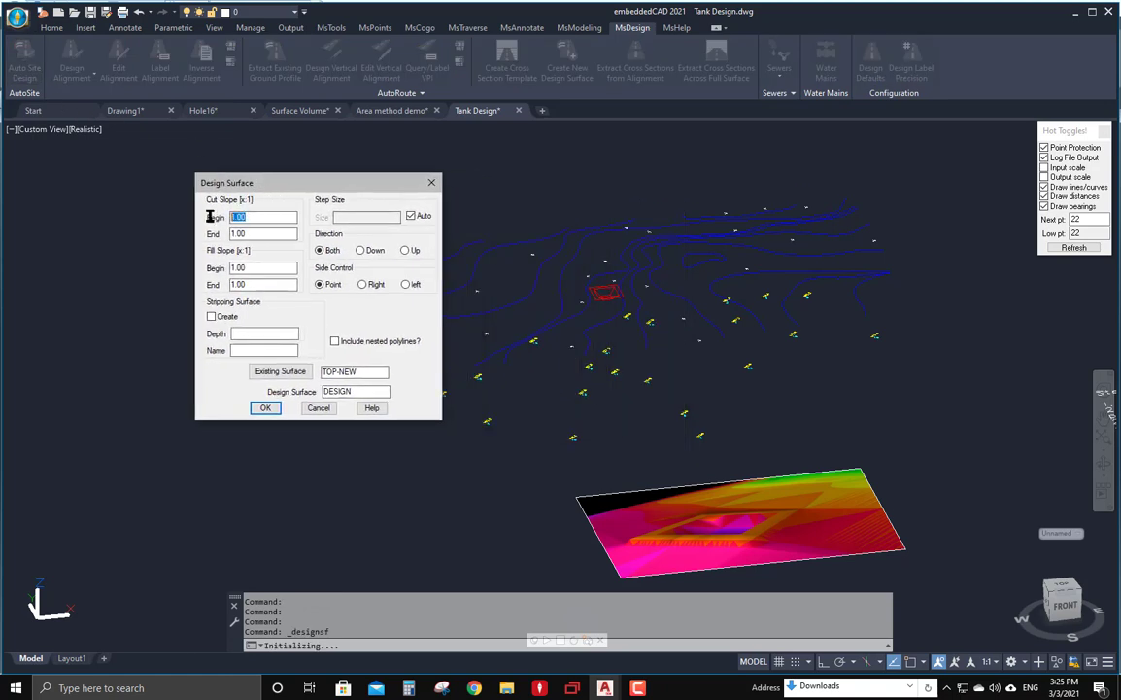
double_click(264, 234)
left_click(335, 342)
double_click(347, 373)
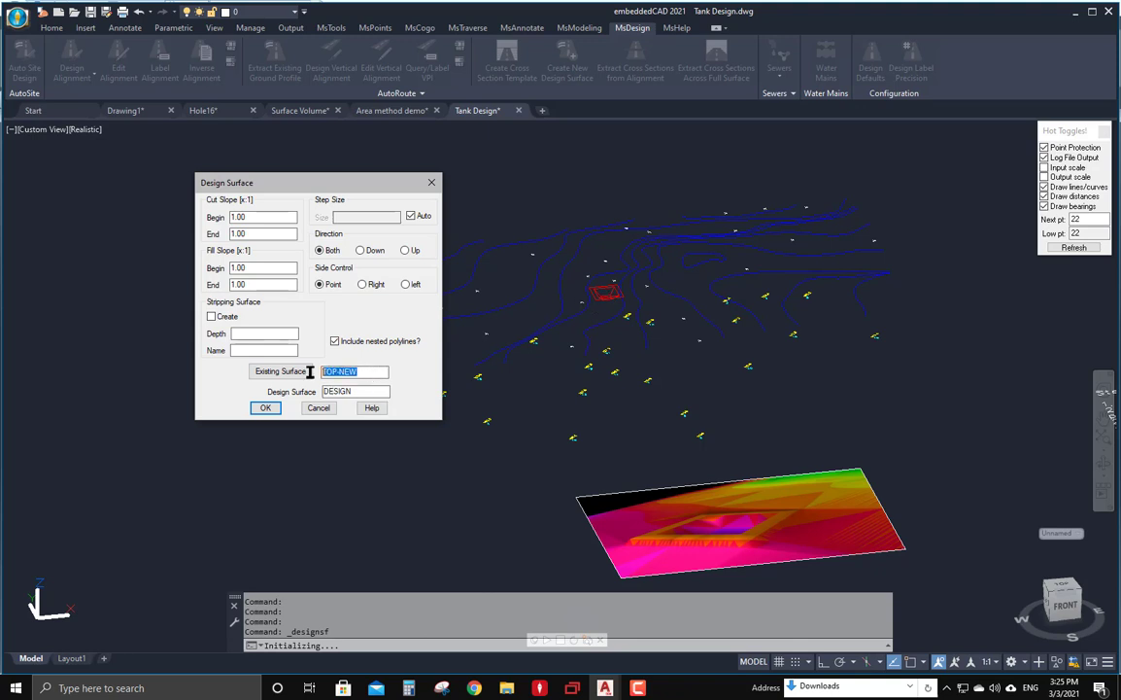
double_click(365, 392)
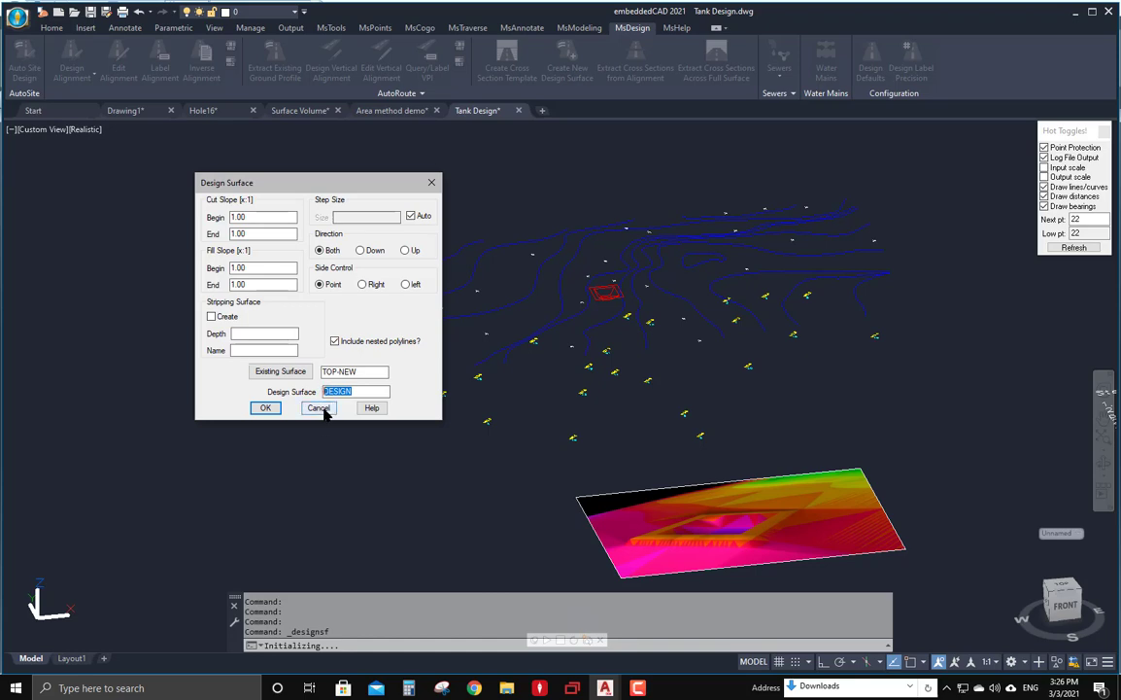
left_click(320, 408)
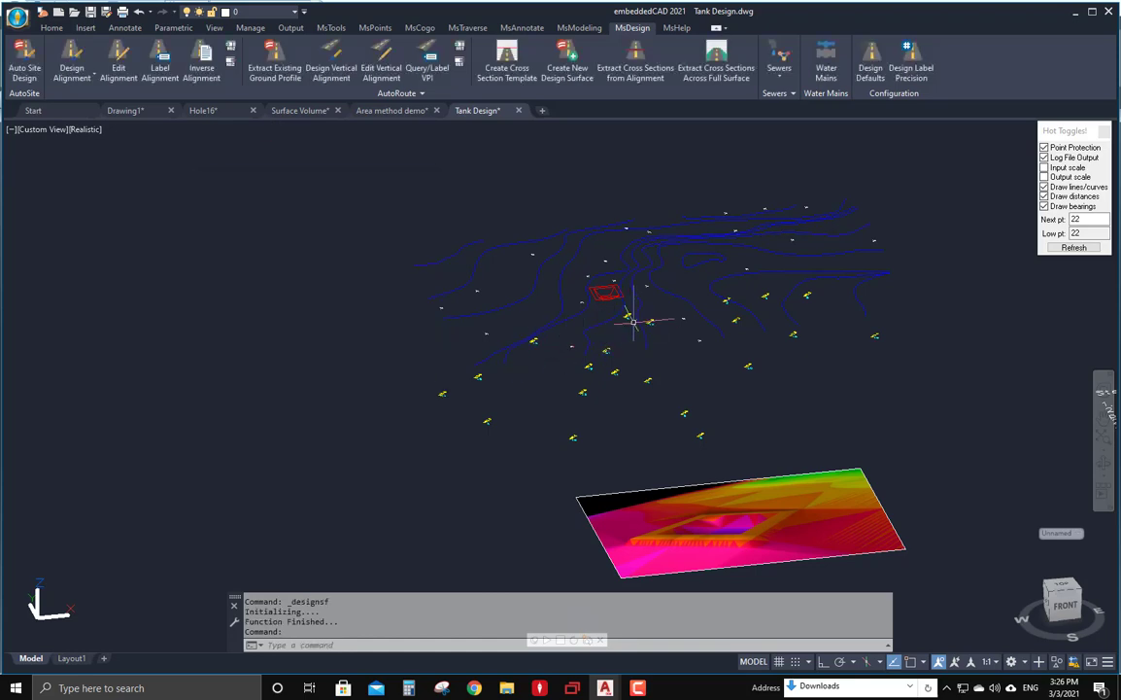
Highlight the tank's outermost red polyline up close to inspect it, and clear the selection
scroll(633, 321, "up", 10)
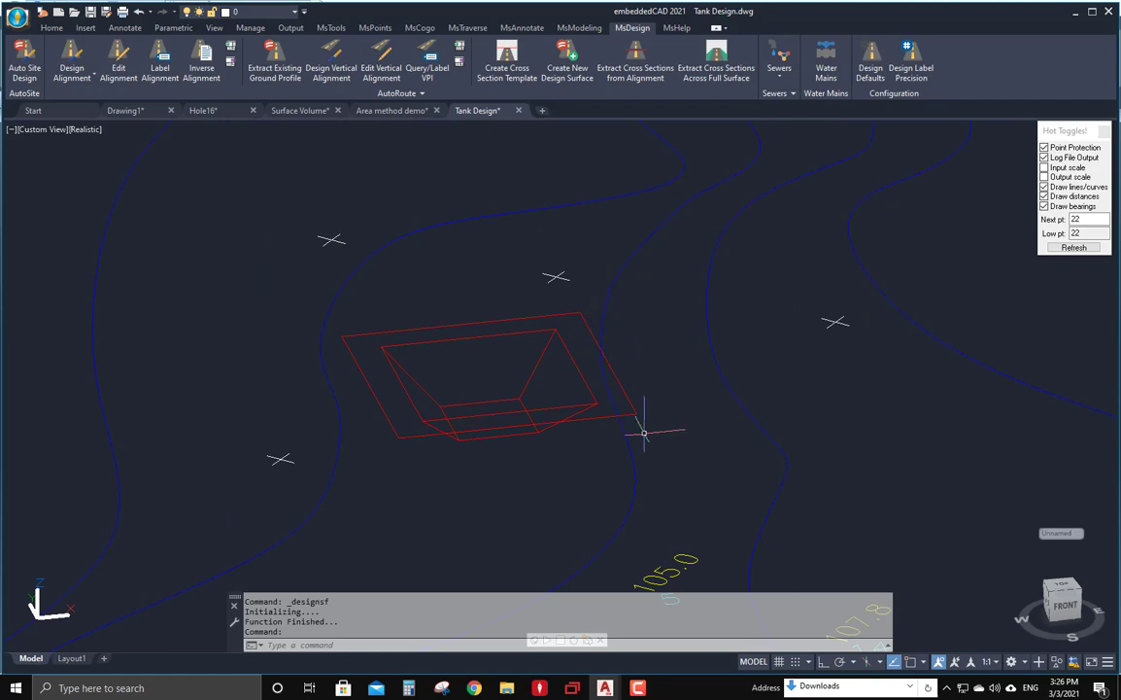
left_click(596, 418)
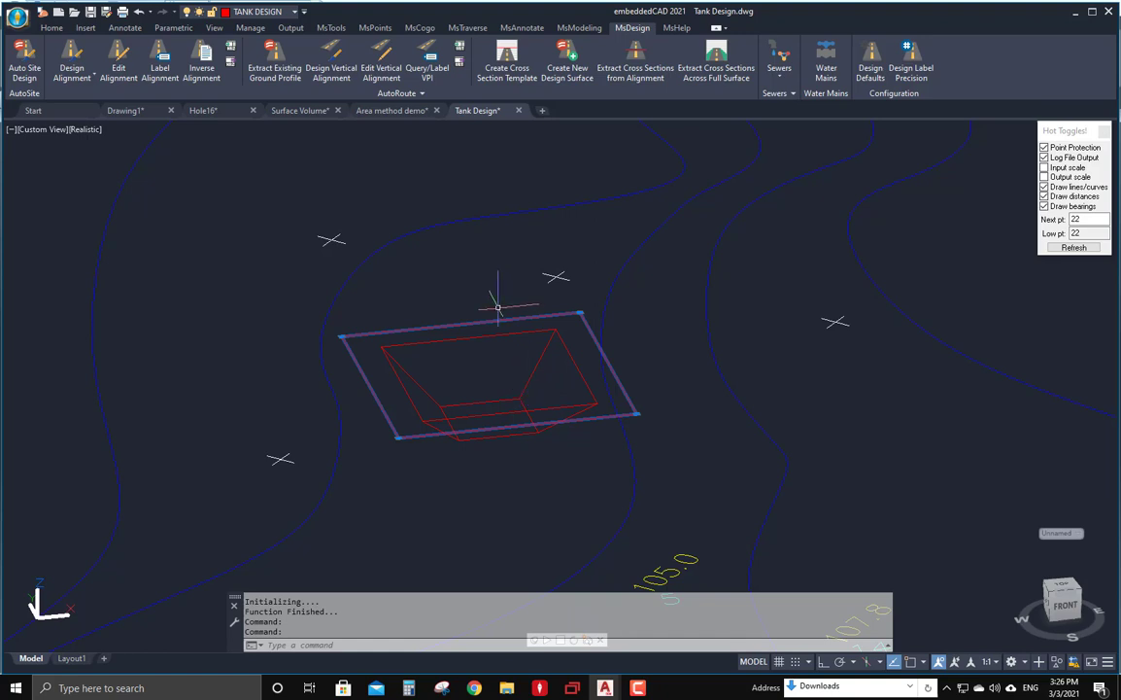
key("Escape")
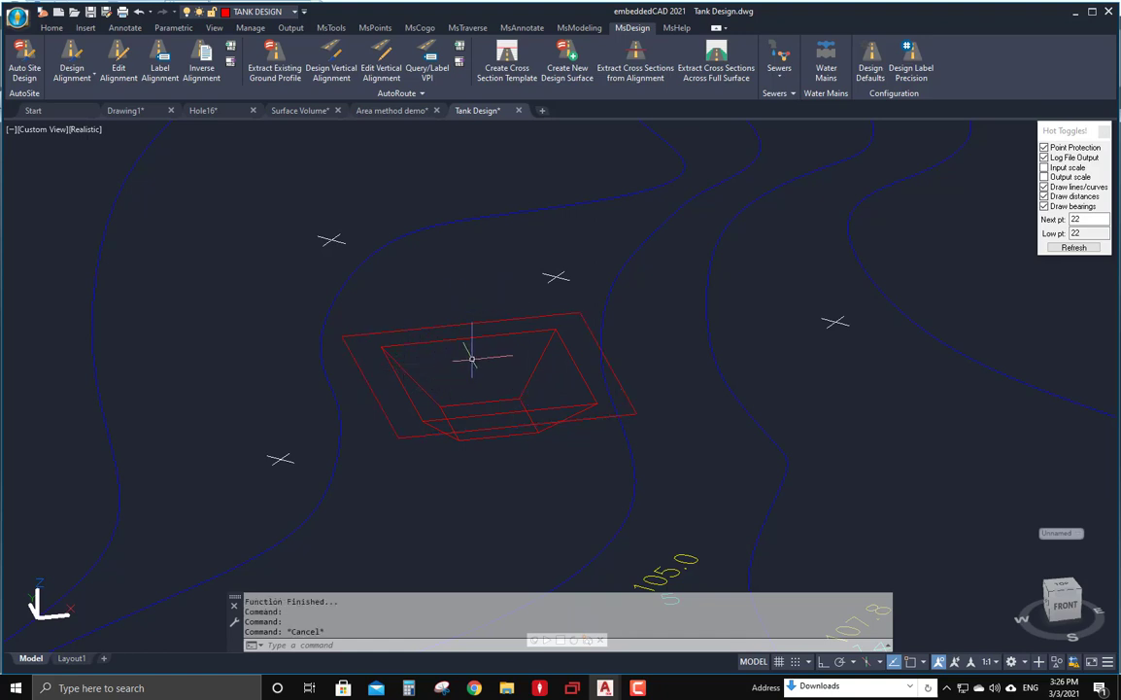
scroll(471, 352, "down", 4)
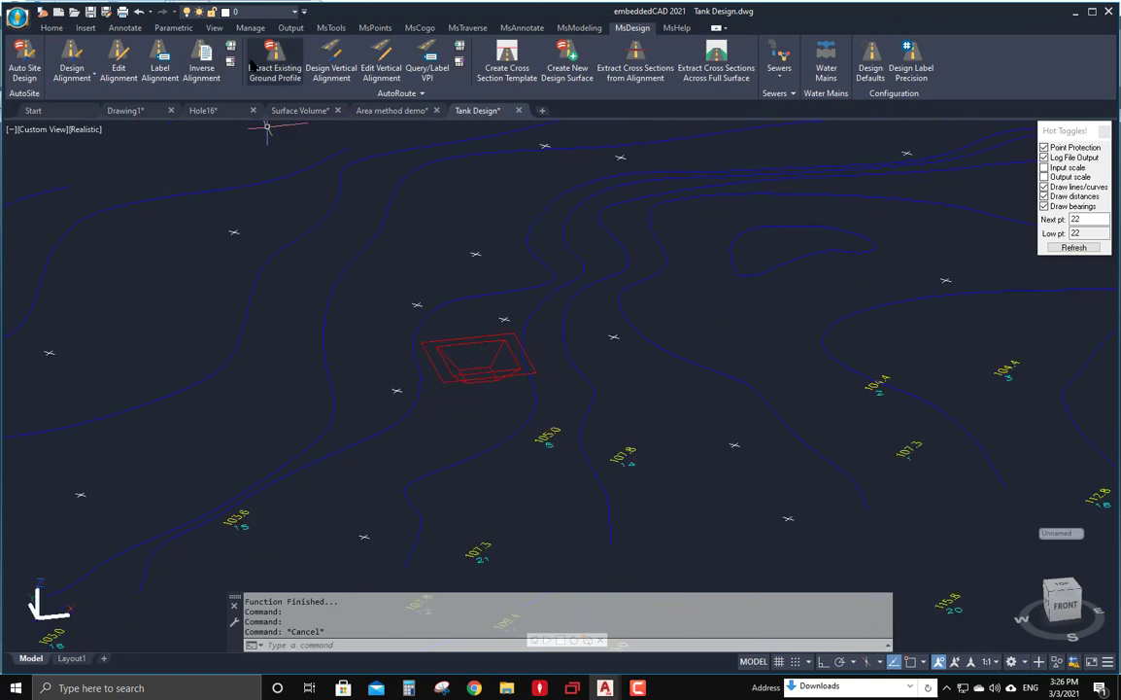
Thaw the DESIGN layer to show the coloured design surface with the contours and tank
left_click(295, 12)
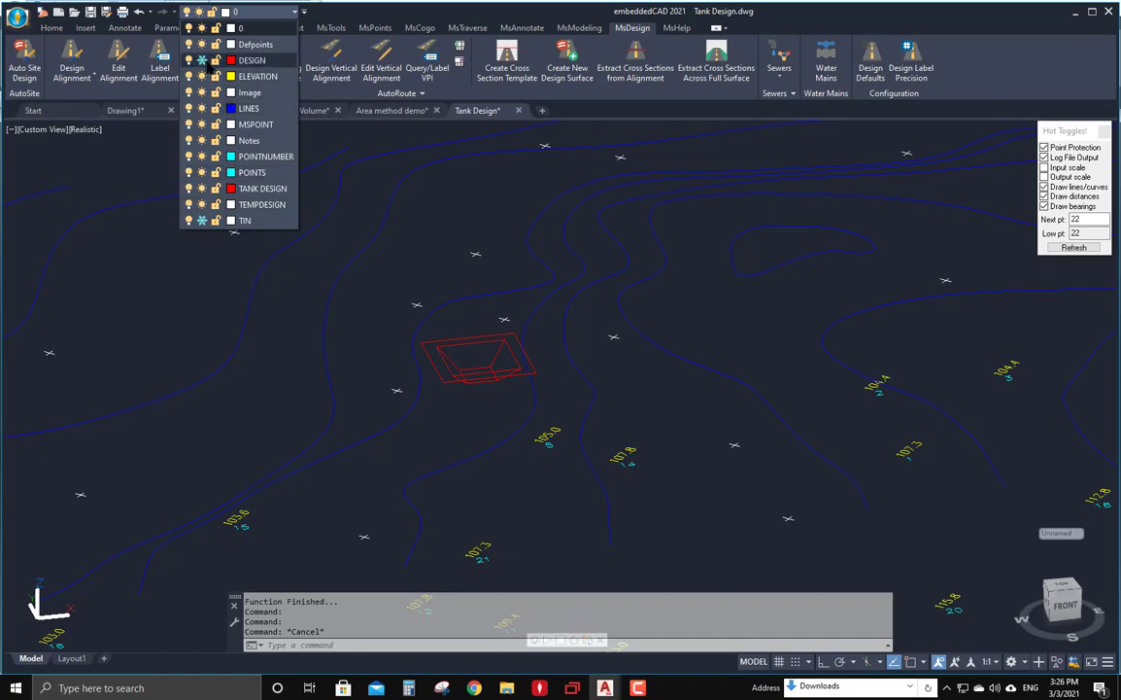
left_click(203, 60)
left_click(372, 240)
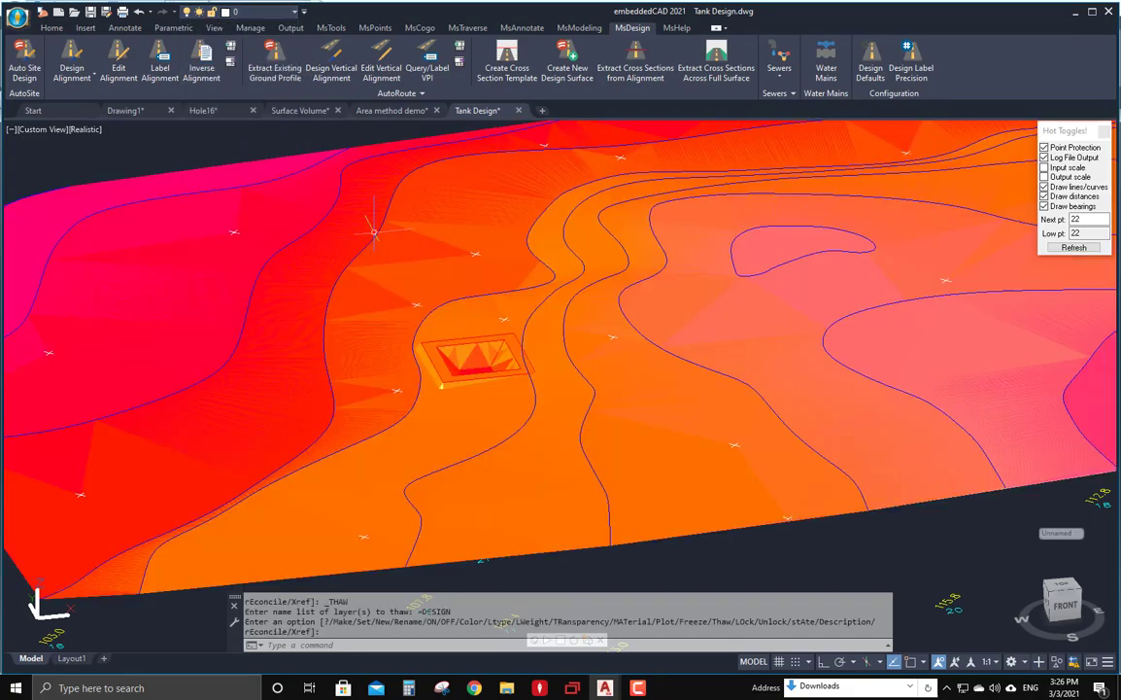
Examine how the tank excavation ties into the design surface, both up close and across the whole site from another angle
scroll(494, 391, "up", 4)
scroll(467, 379, "up", 5)
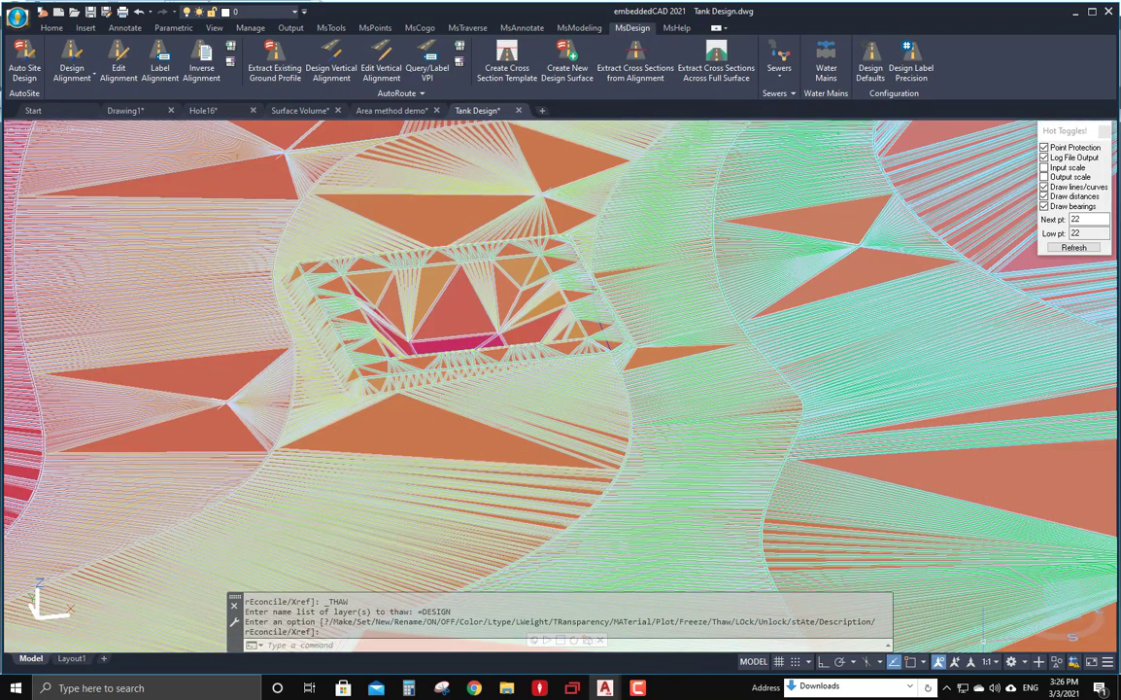
scroll(916, 582, "down", 4)
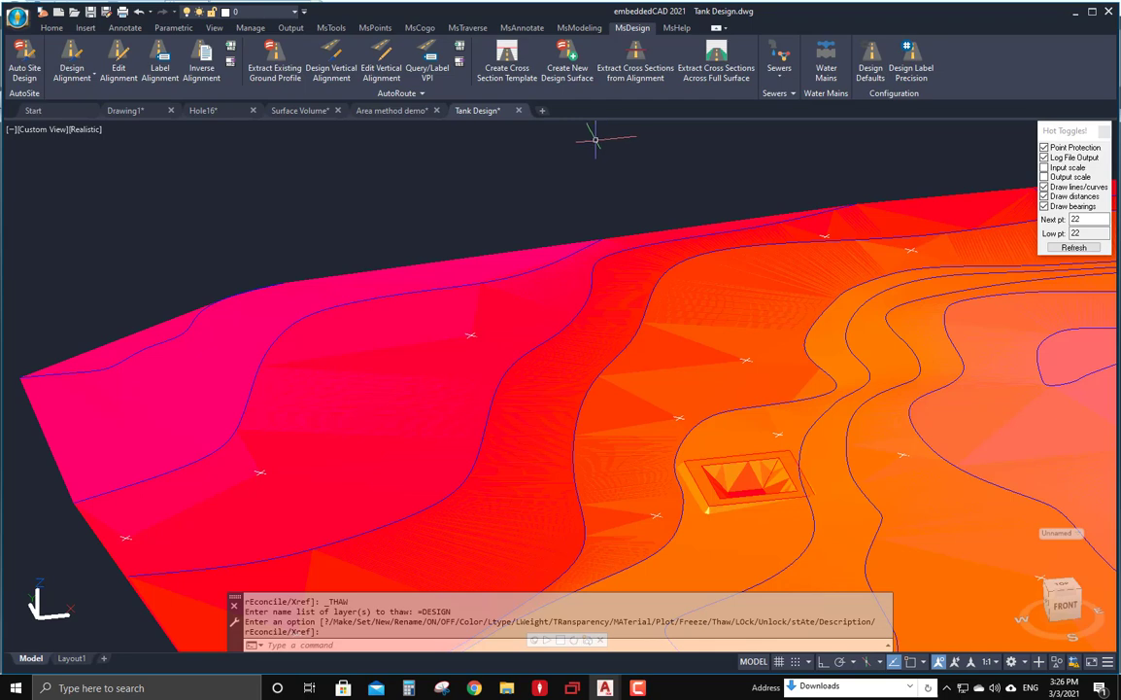
scroll(498, 162, "down", 1)
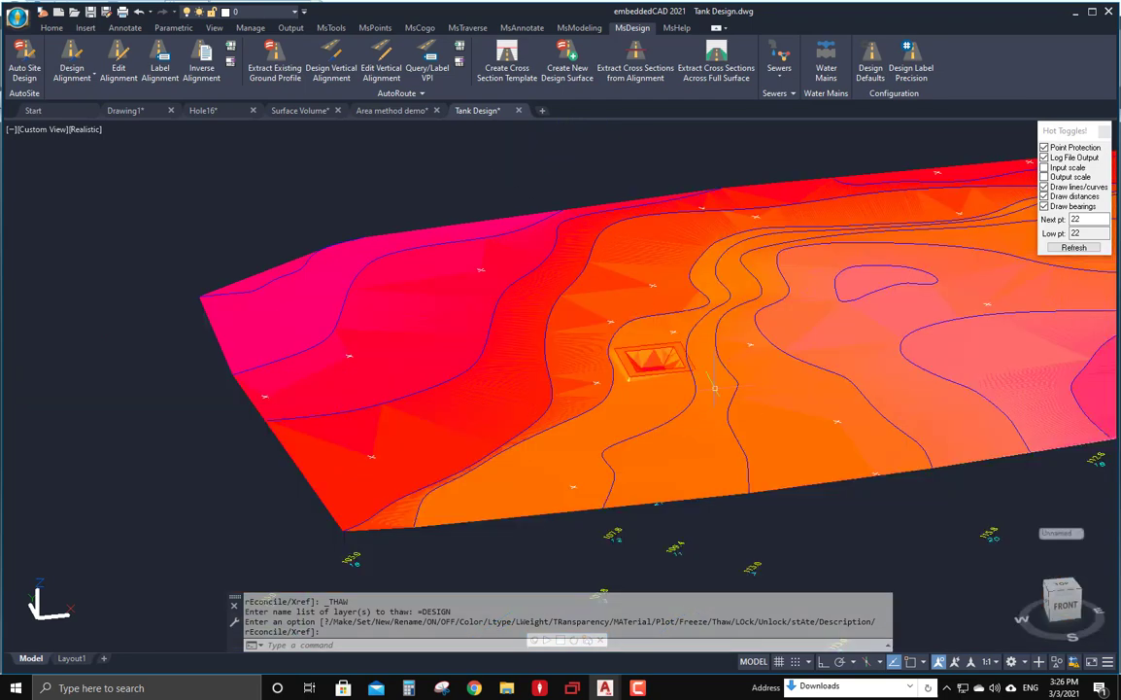
mouse_move(753, 515)
middle_mouse_down("shift")
mouse_move(838, 558)
mouse_move(816, 509)
mouse_move(826, 540)
mouse_move(905, 619)
middle_mouse_up("shift")
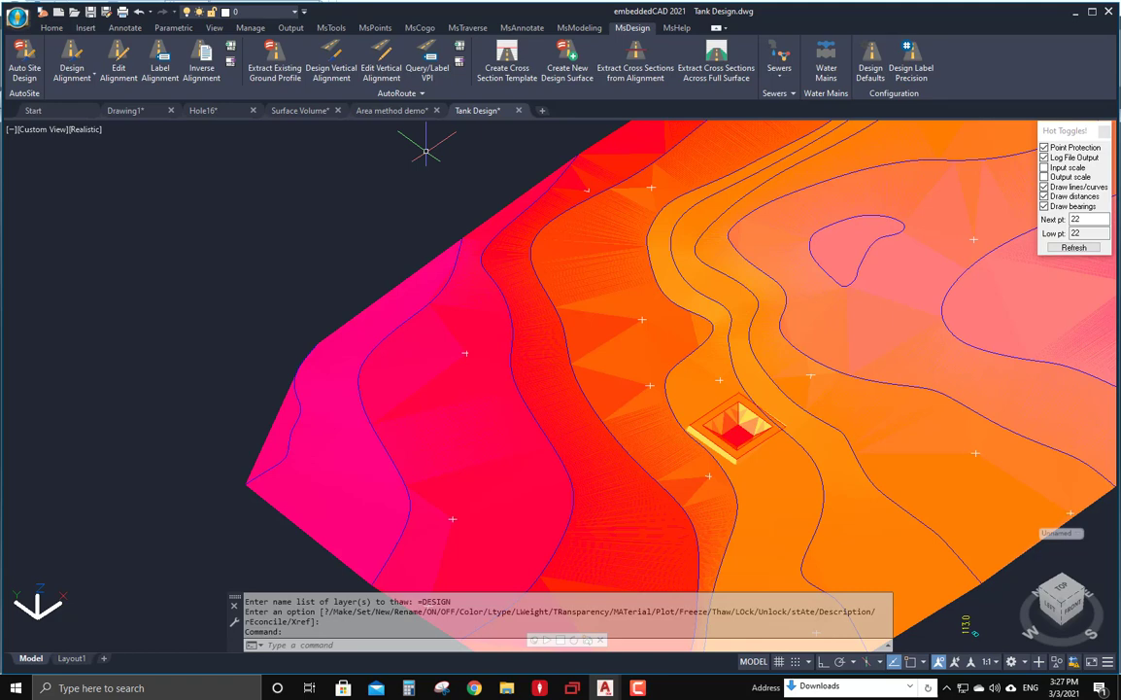
scroll(374, 248, "down", 3)
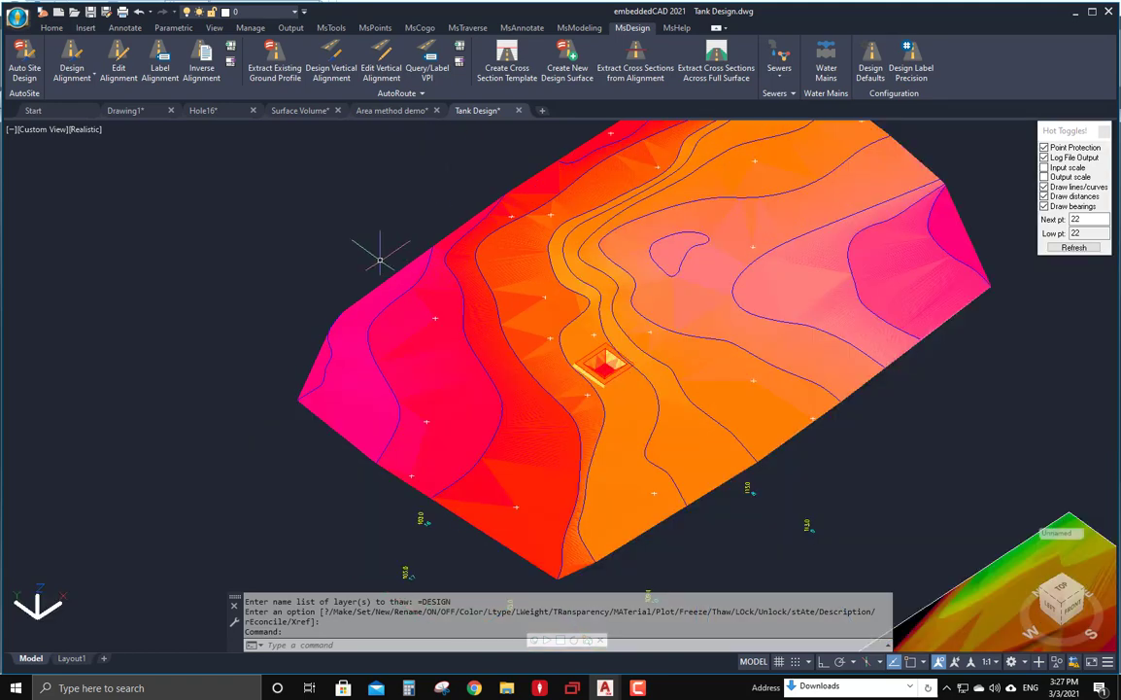